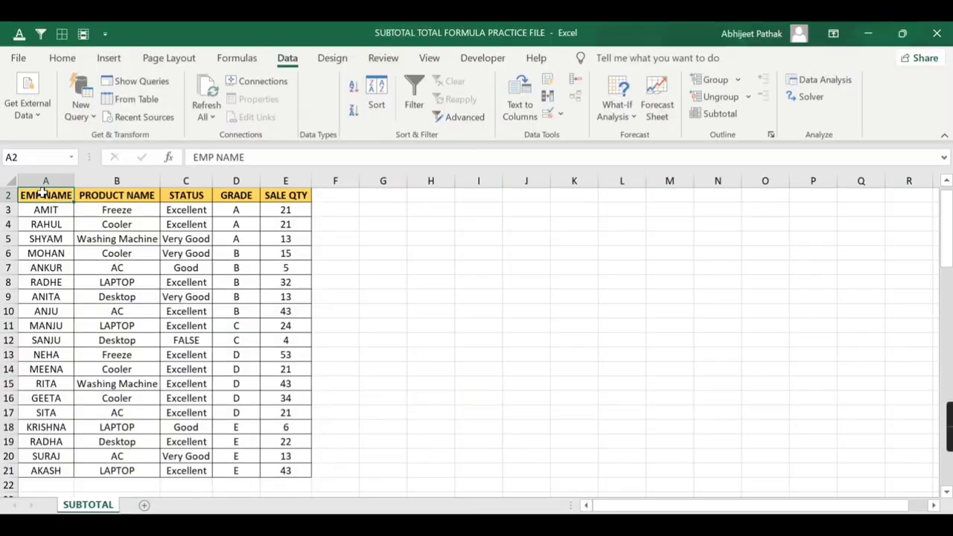
Step: Select the employee sales data range A2:E21 on the SUBTOTAL sheet
mouse_move(42, 195)
mouse_down()
mouse_move(180, 201)
mouse_move(301, 470)
mouse_up()
click(43, 200)
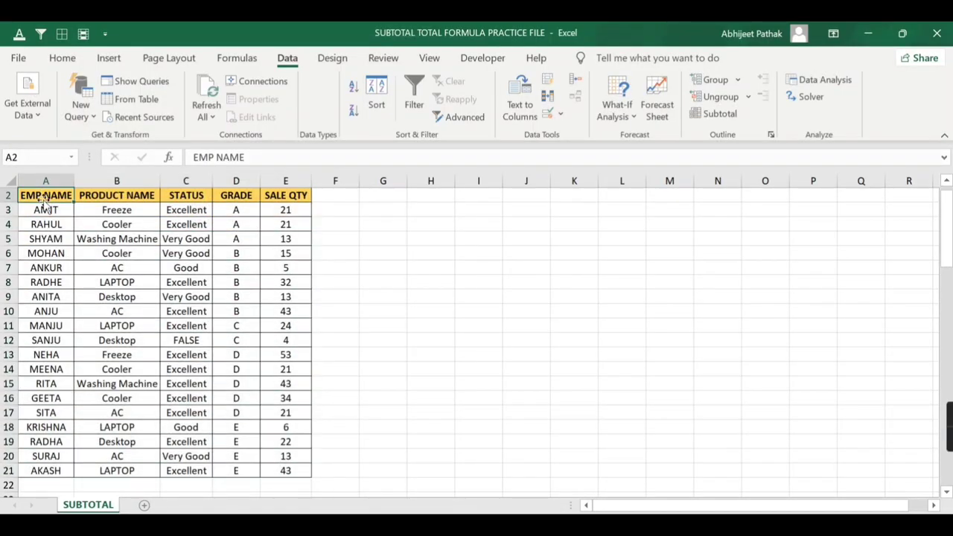
click(112, 199)
click(192, 195)
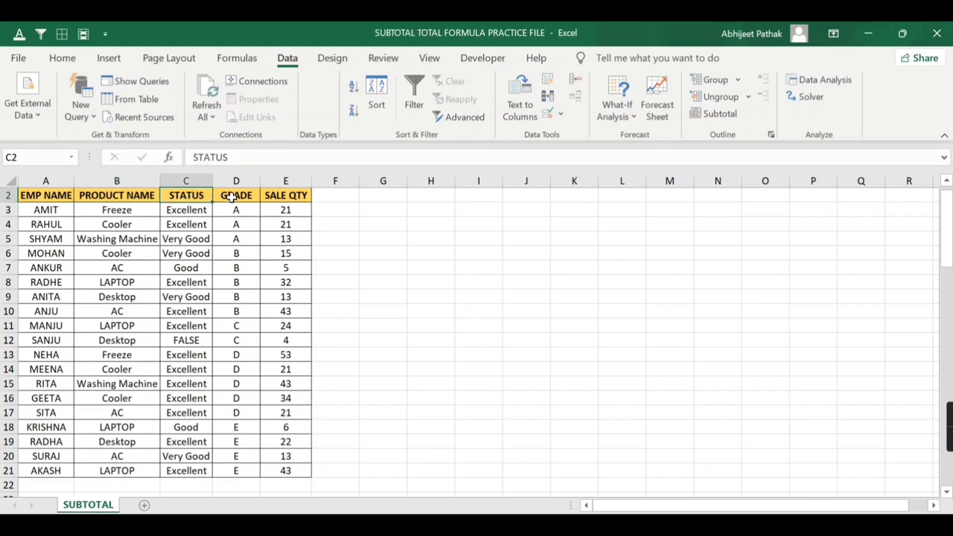
click(231, 195)
click(288, 195)
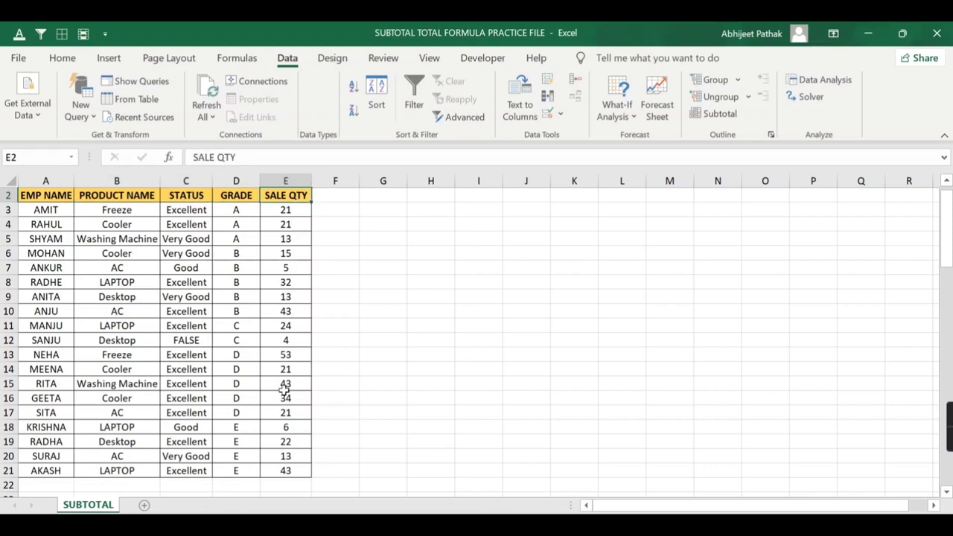
click(46, 210)
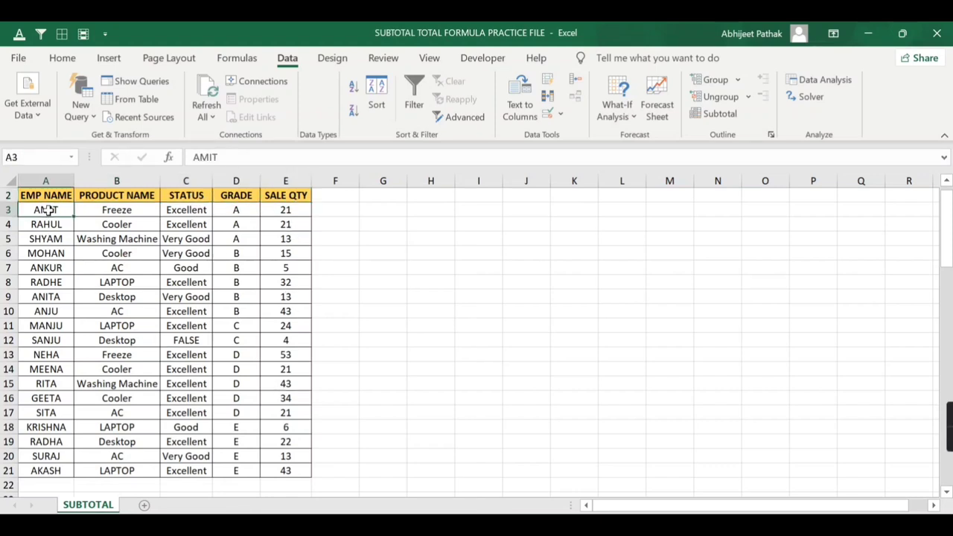
click(242, 210)
click(238, 268)
click(238, 340)
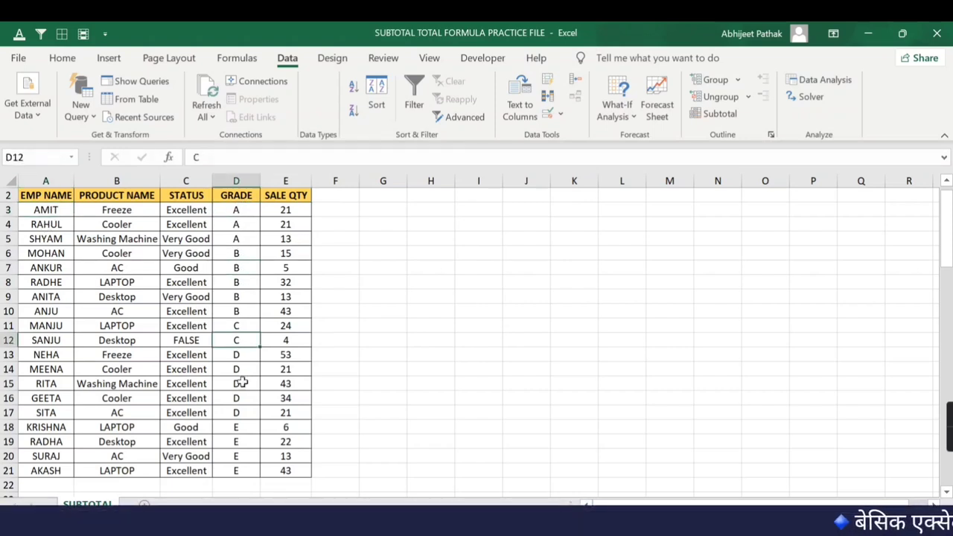
click(238, 398)
click(239, 443)
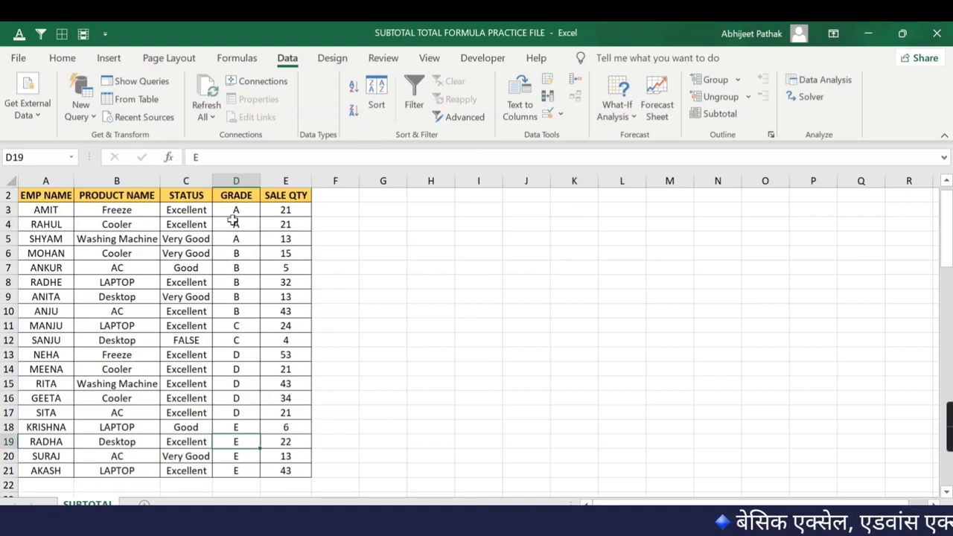
scroll(217, 231, up, 1)
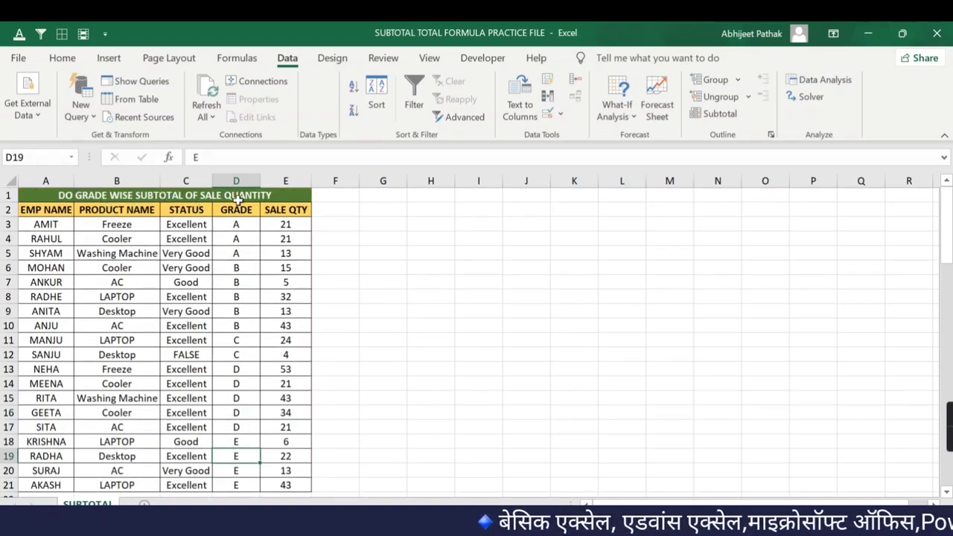
click(246, 255)
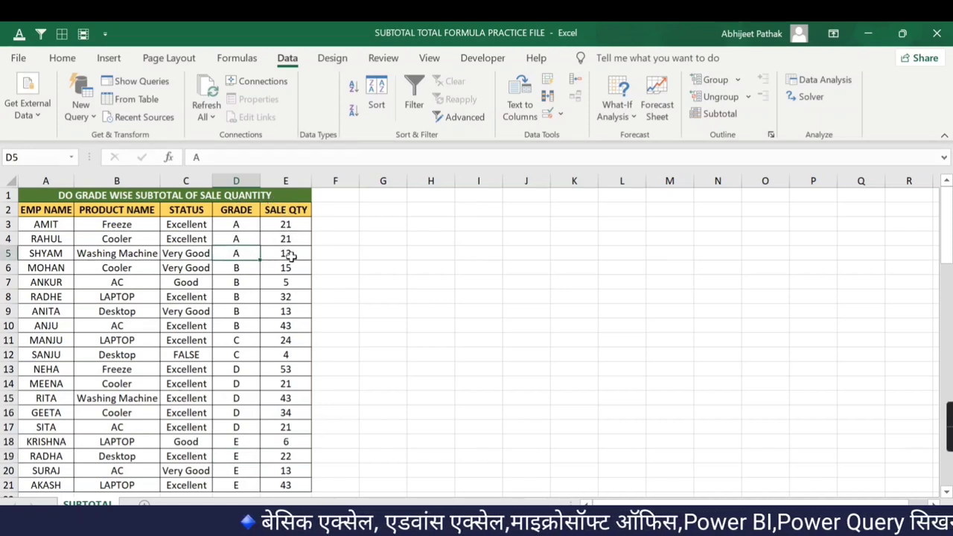
click(286, 252)
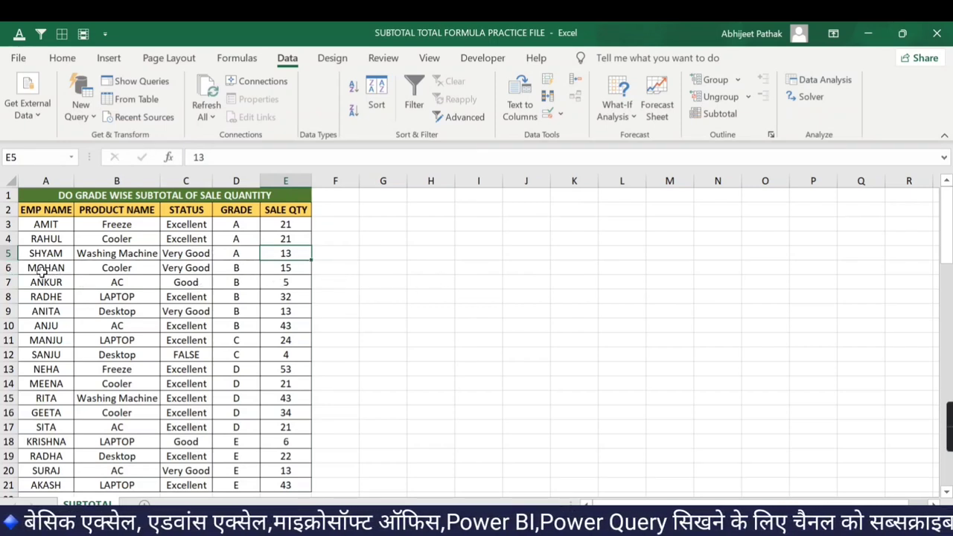
click(240, 255)
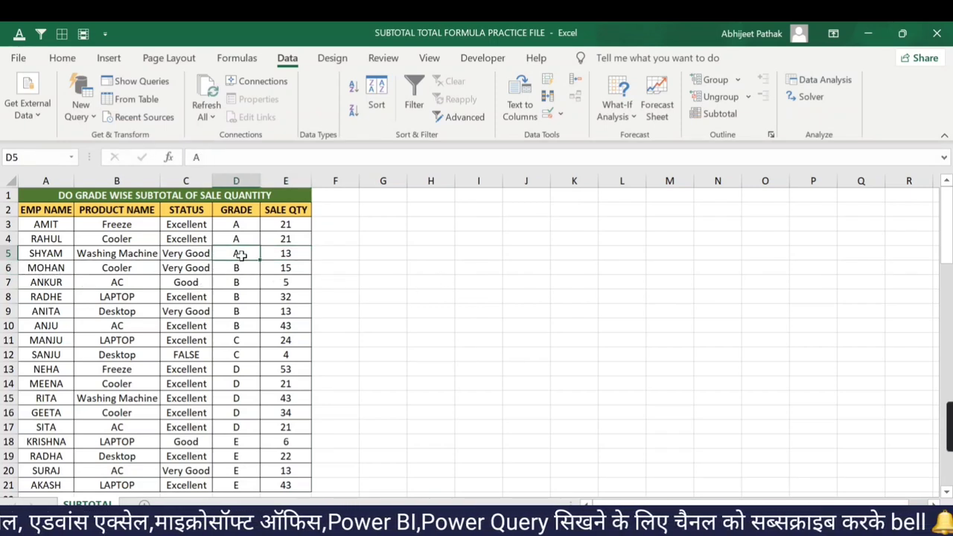
click(11, 269)
right_click(11, 269)
click(63, 384)
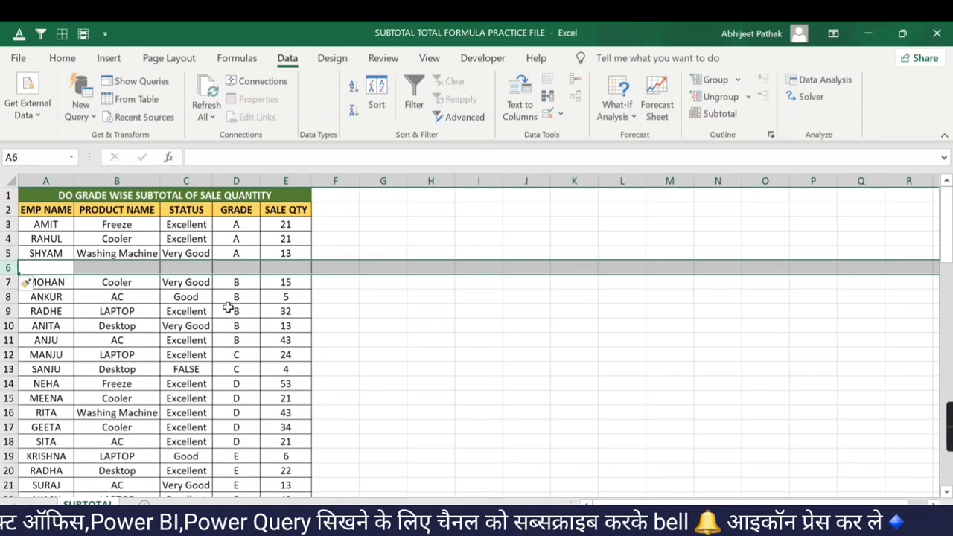
click(286, 266)
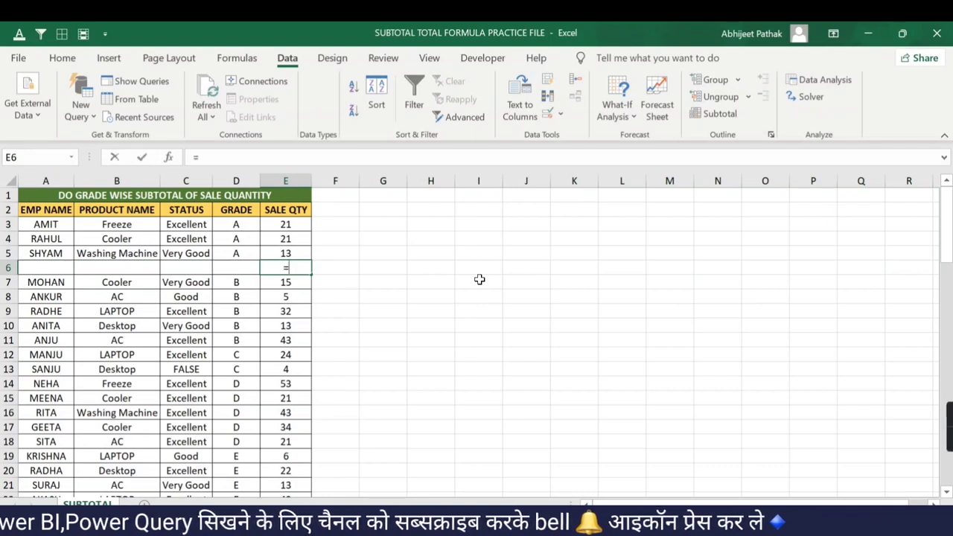
text(=sum()
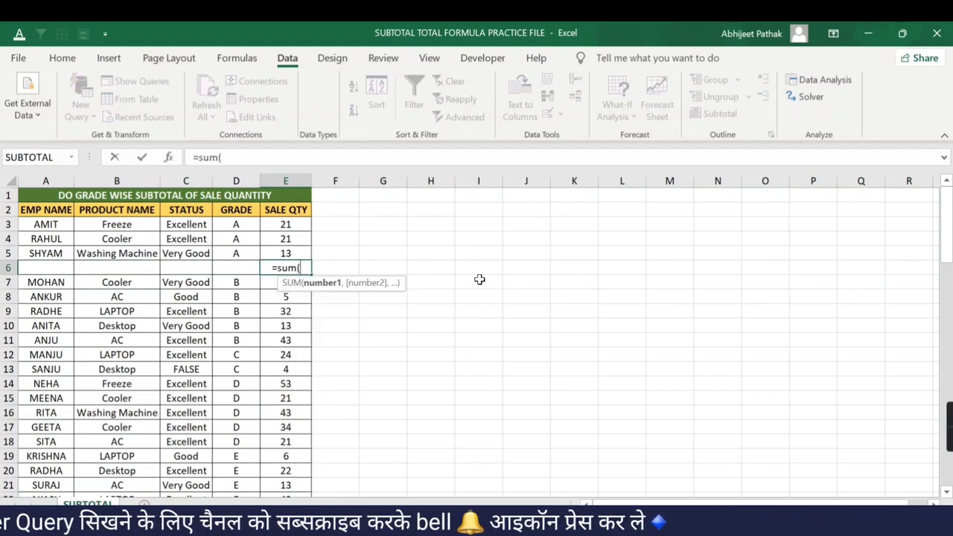
key(Up)
key(Up)
key(Up)
key(shift+Down)
key(shift+Down)
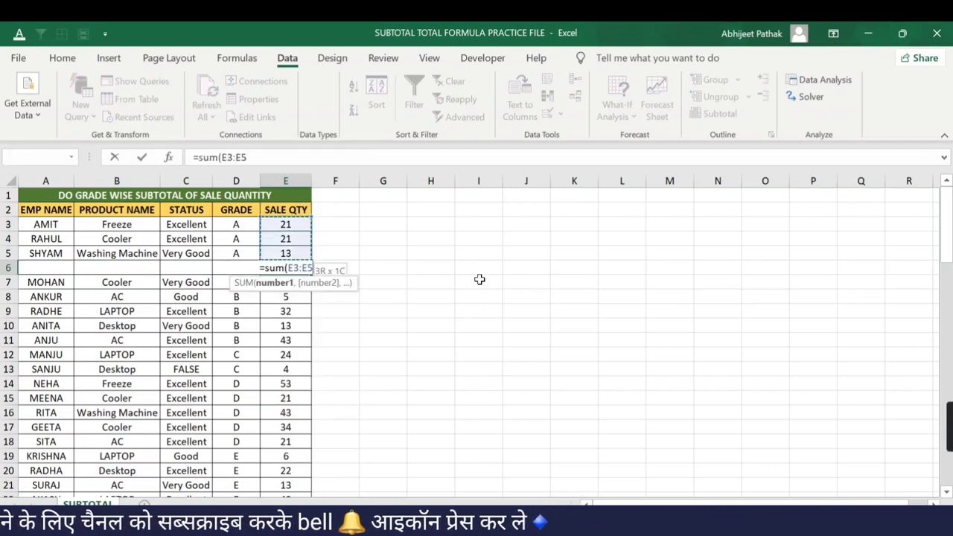
text())
key(Return)
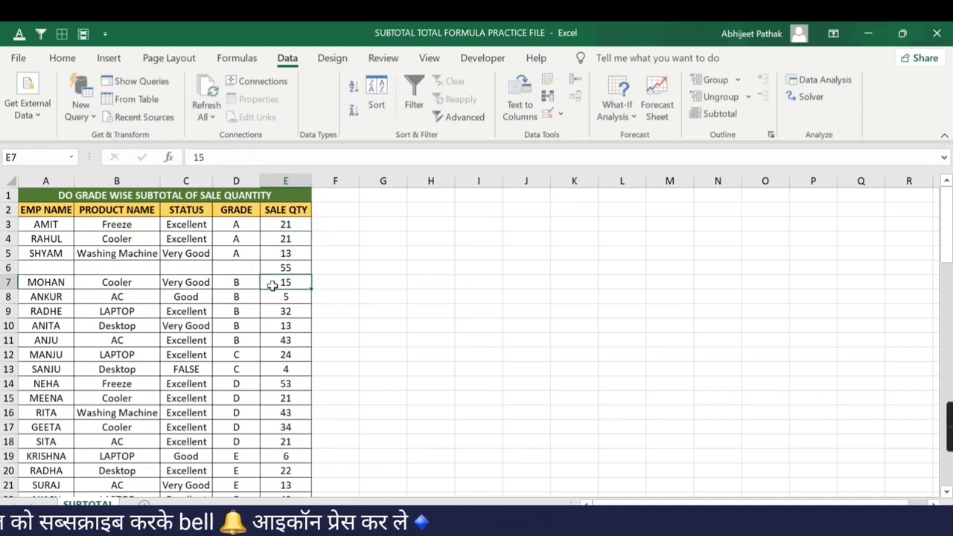
click(289, 266)
drag(54, 273, 236, 268)
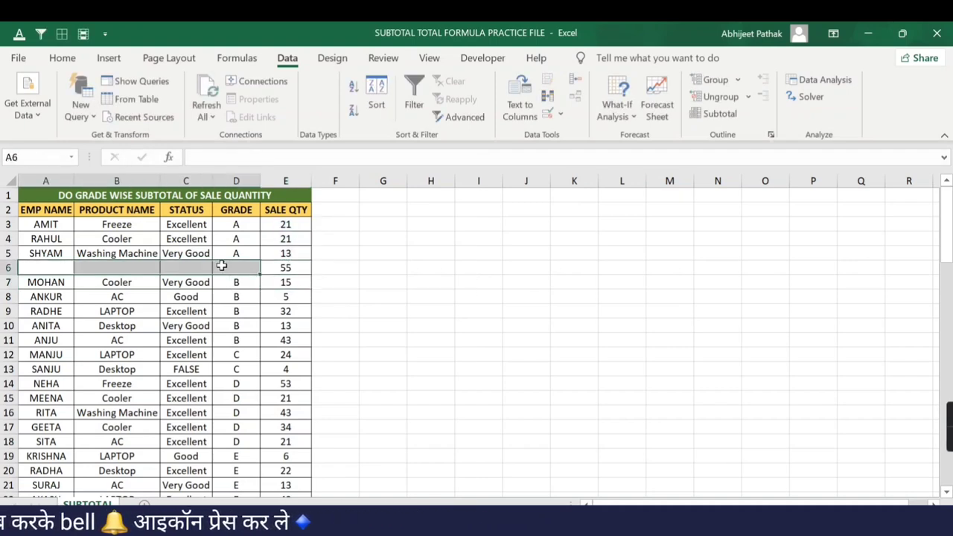
click(63, 57)
click(380, 112)
text(S)
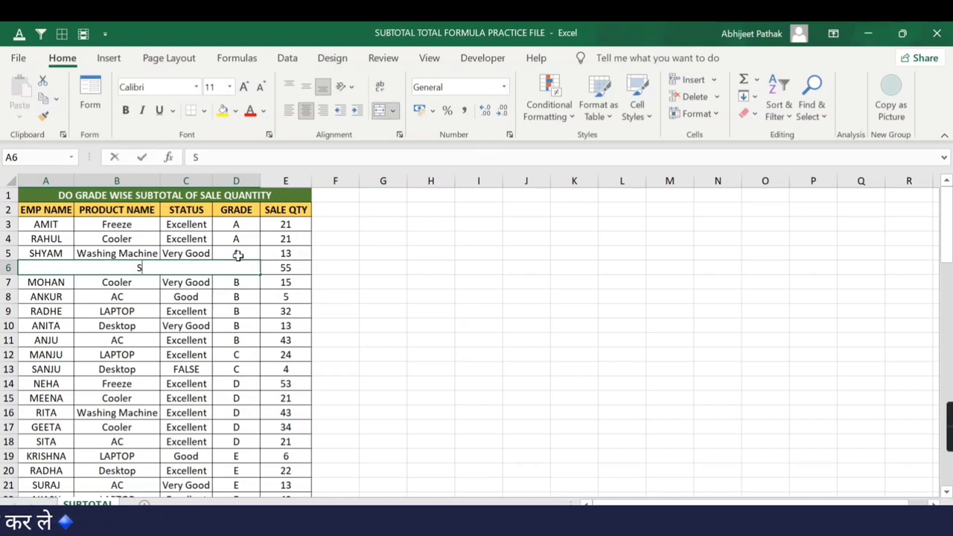
text(UBTOTAL)
key(BackSpace)
key(BackSpace)
key(BackSpace)
key(BackSpace)
key(BackSpace)
key(BackSpace)
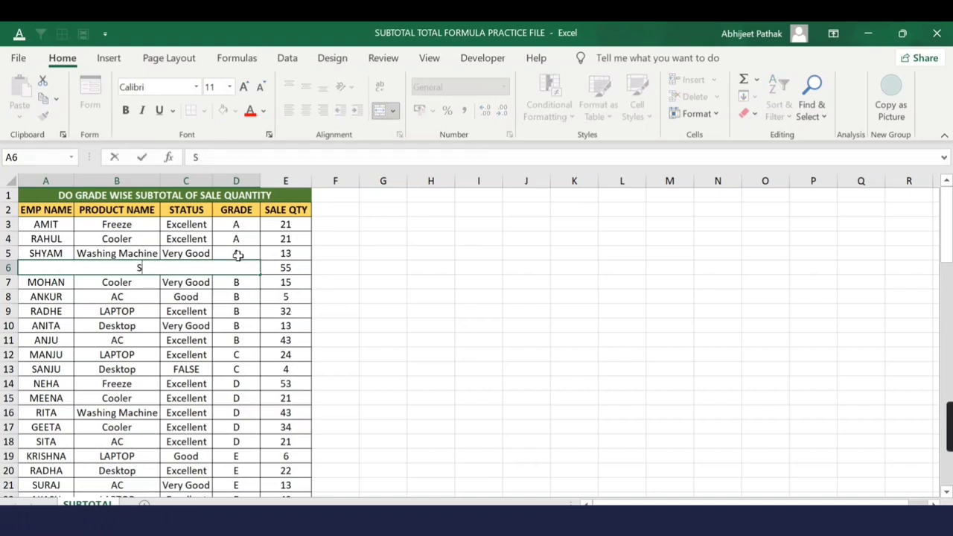
text(AND TOTAL)
key(Tab)
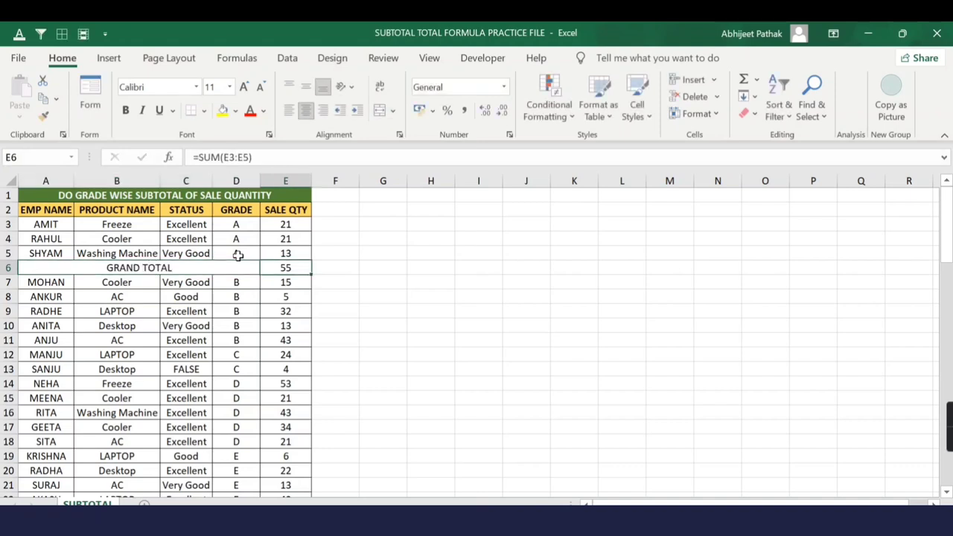
click(223, 268)
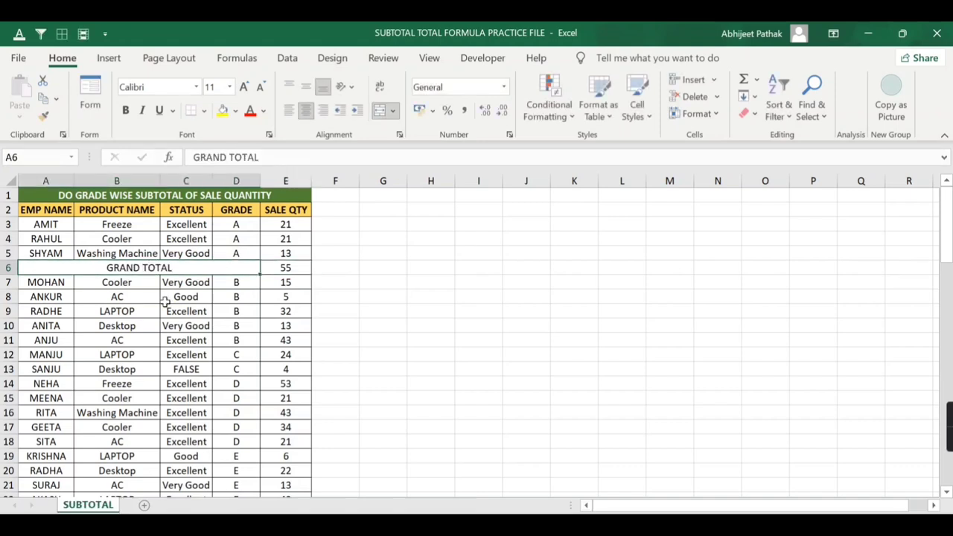
click(223, 110)
key(Tab)
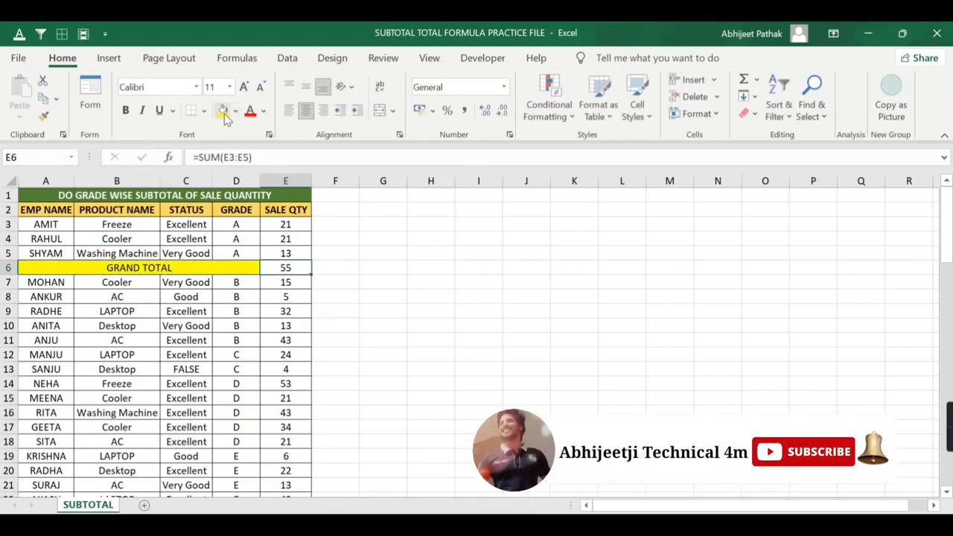
click(223, 110)
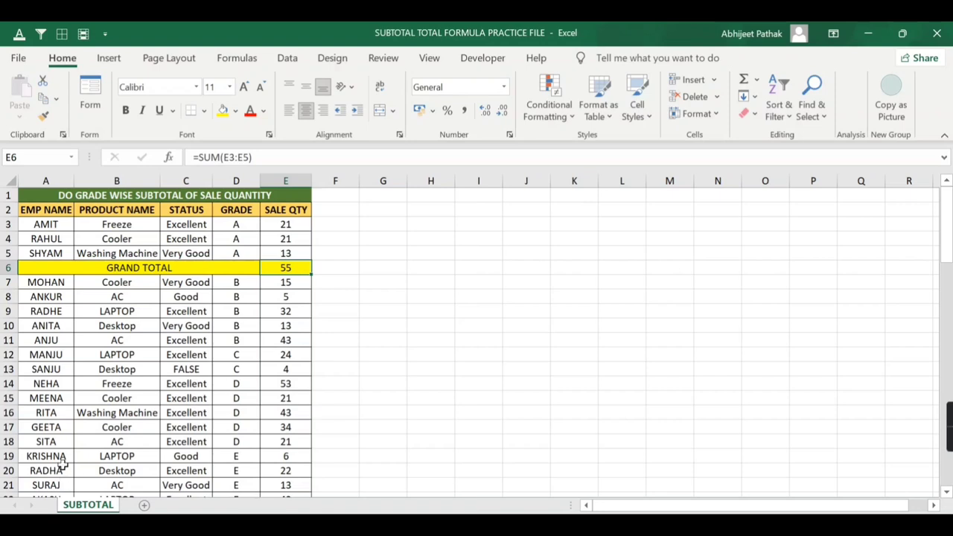
Step: Delete the trial GRAND TOTAL row from the sales table
click(119, 268)
key(ctrl+minus)
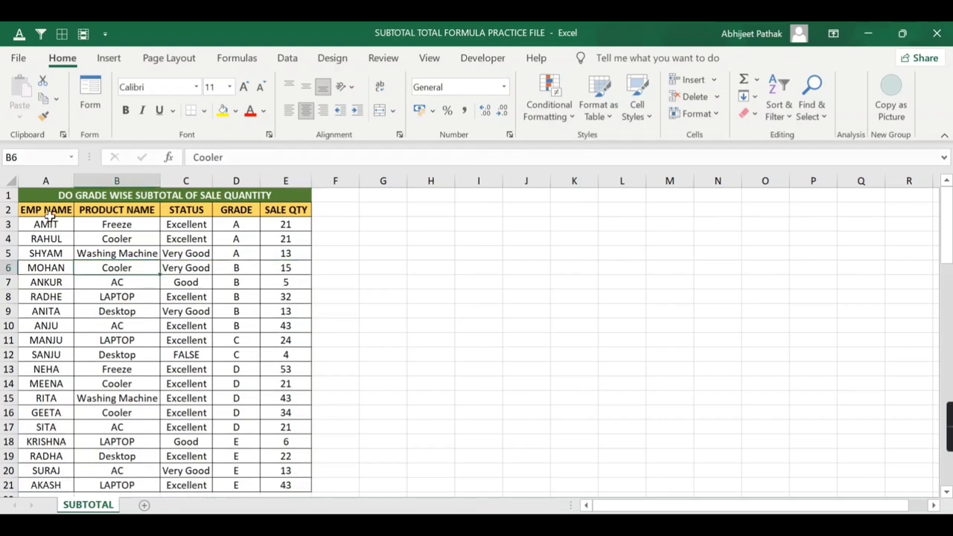
click(46, 212)
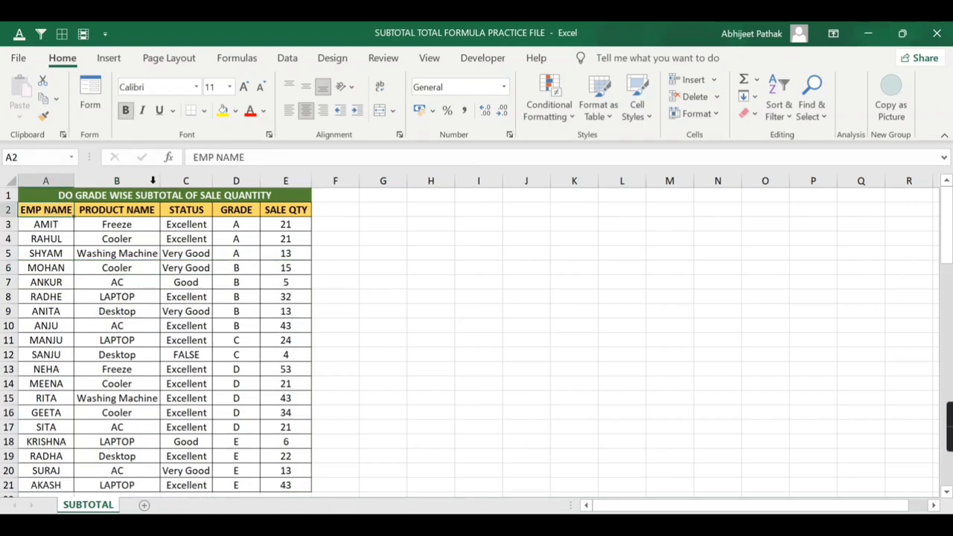
Step: Add Sum subtotals of SALE QTY at each change in GRADE
click(289, 60)
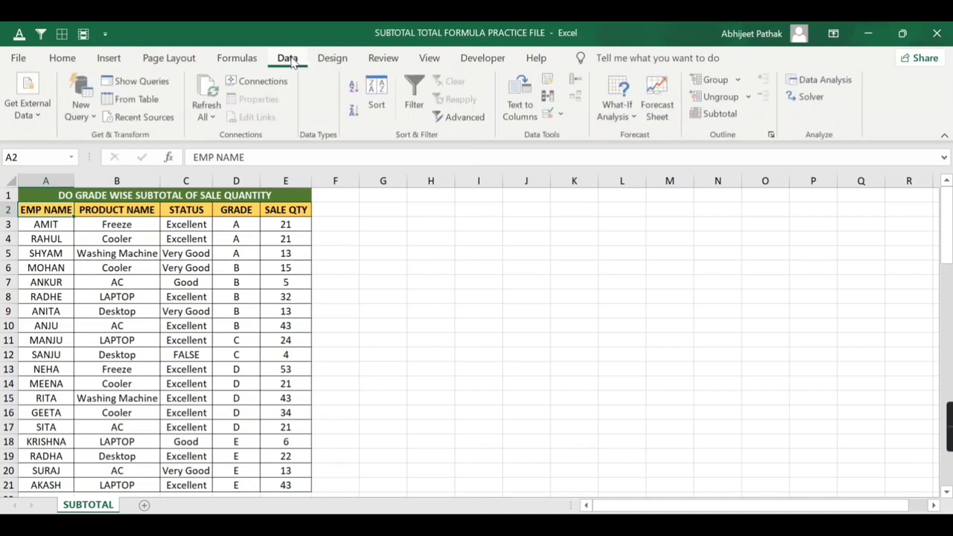
click(715, 117)
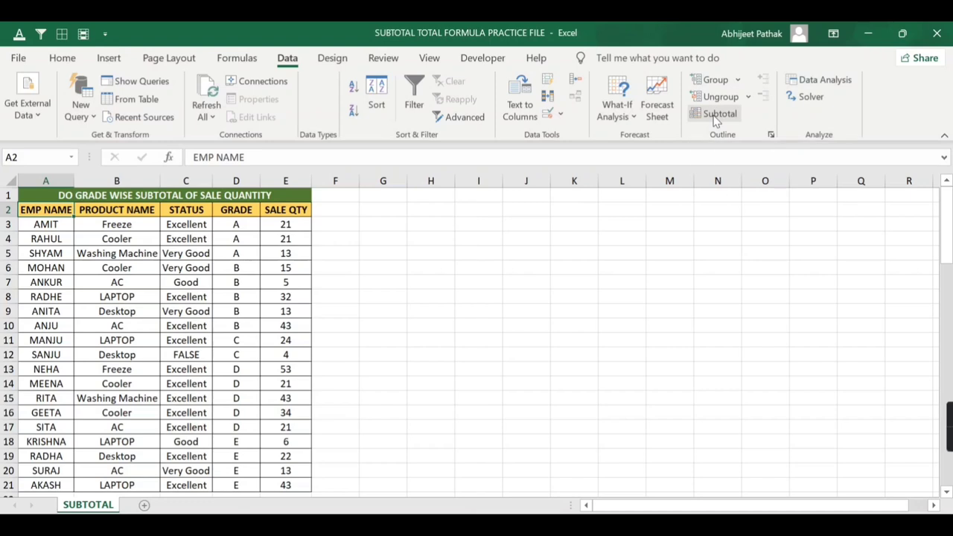
drag(458, 214, 461, 235)
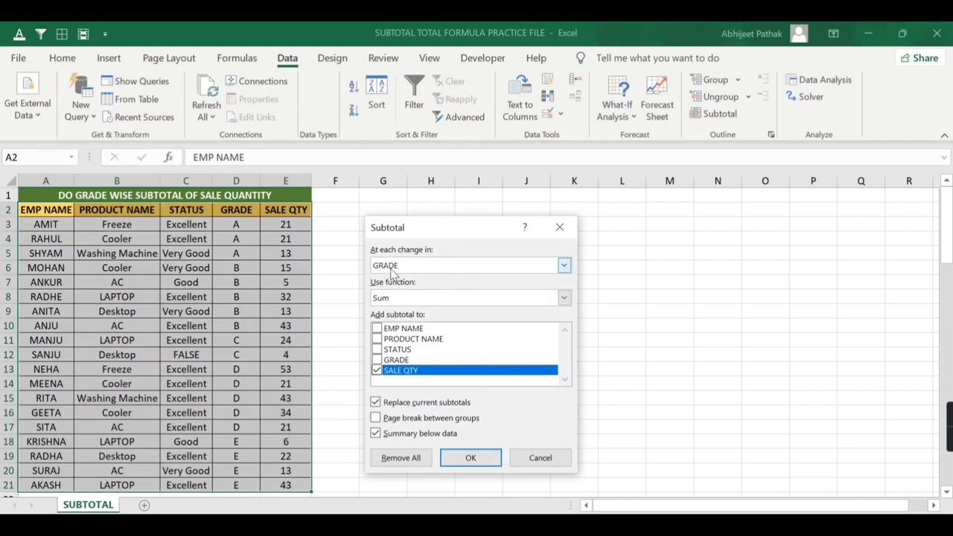
click(393, 267)
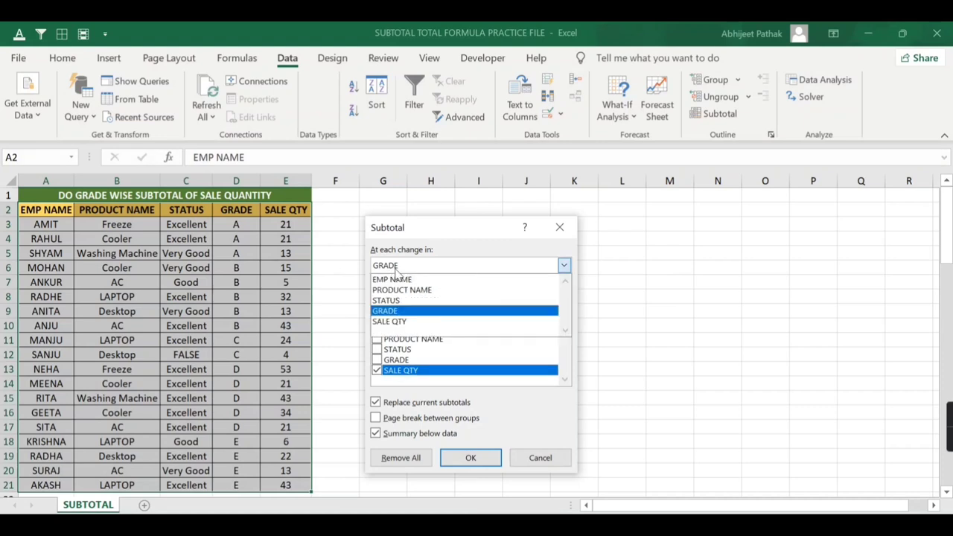
click(403, 312)
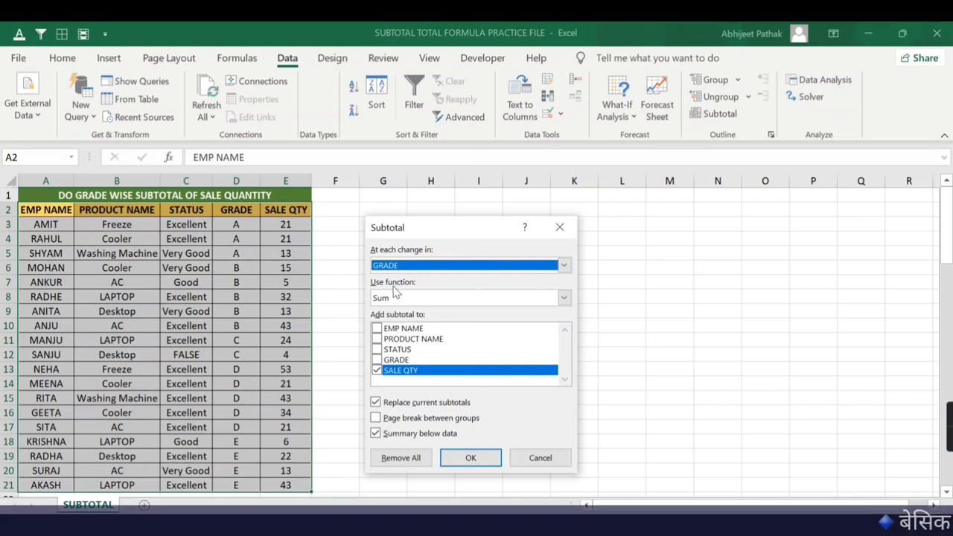
click(425, 298)
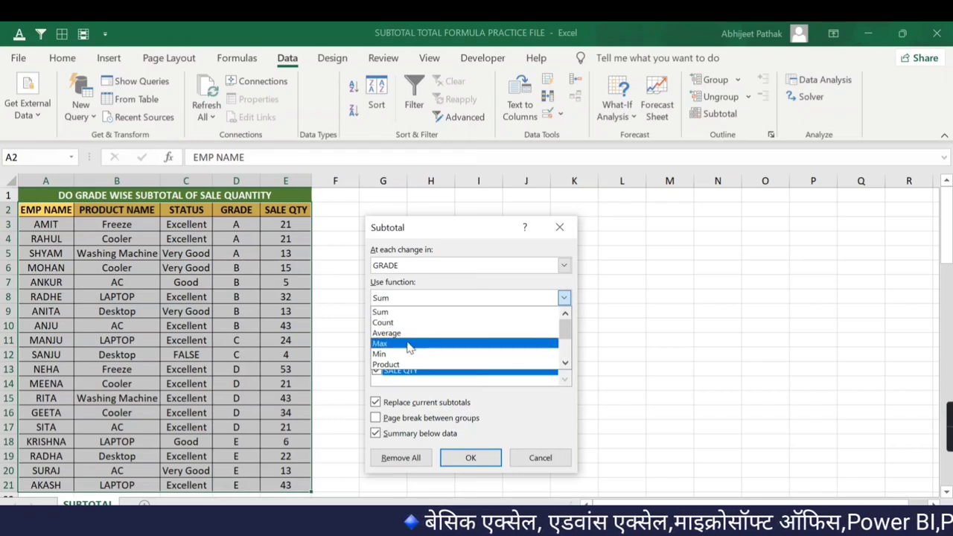
click(400, 312)
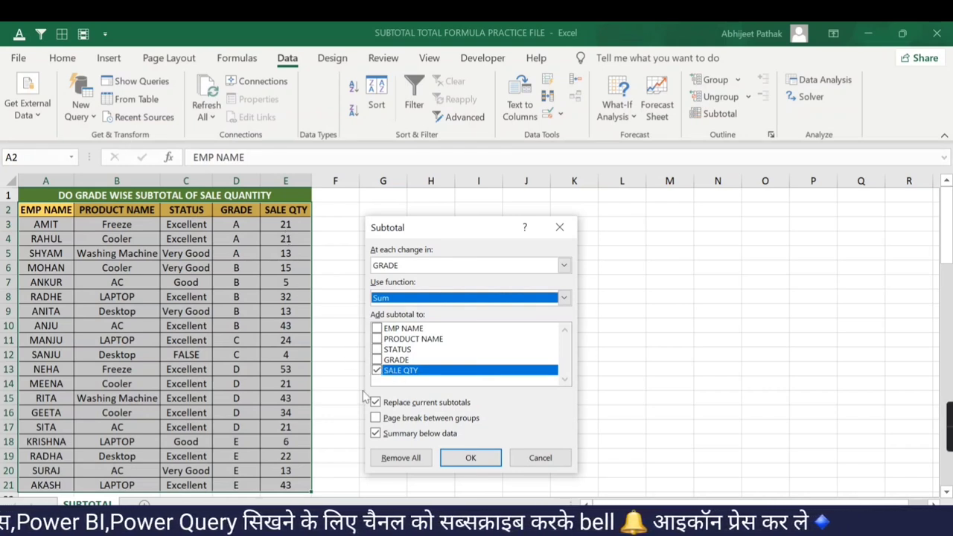
click(467, 458)
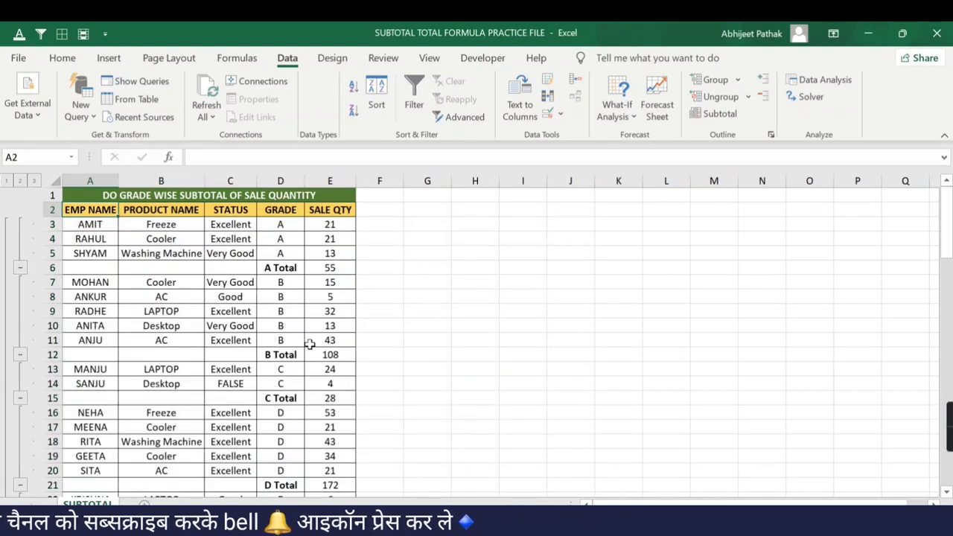
click(110, 268)
drag(110, 268, 325, 268)
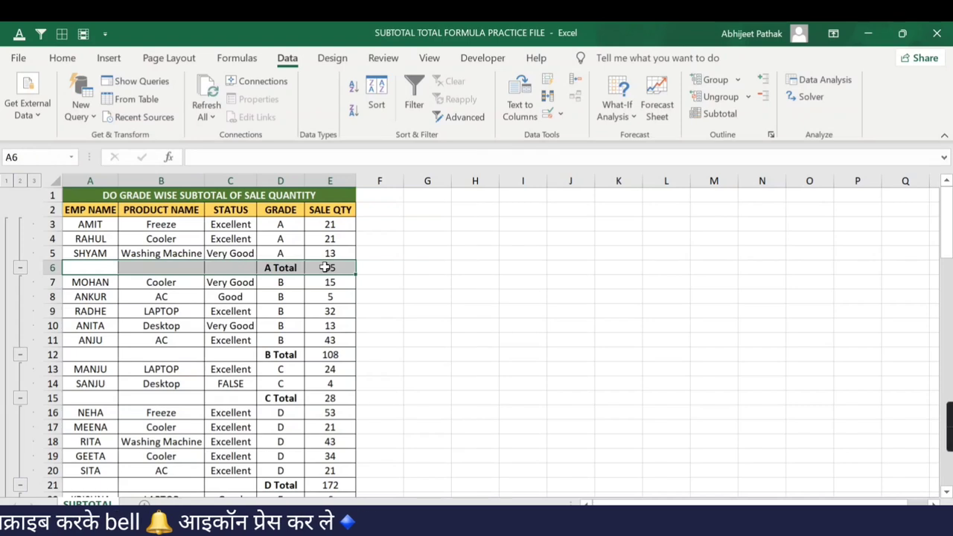
click(61, 60)
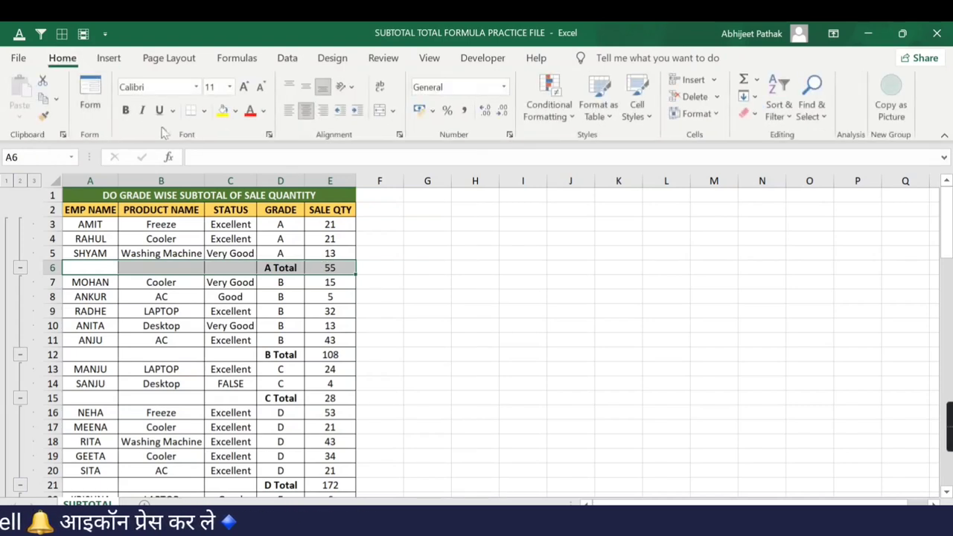
click(222, 112)
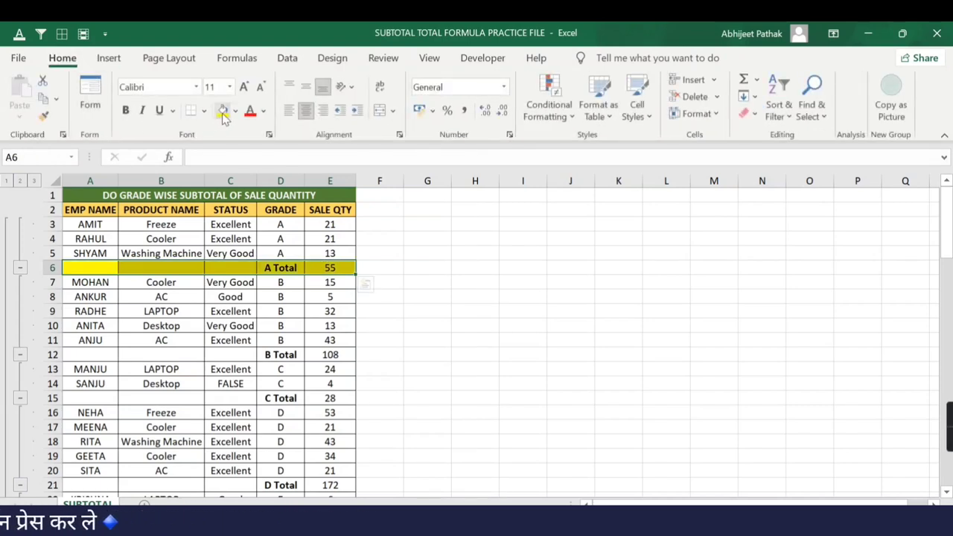
click(244, 212)
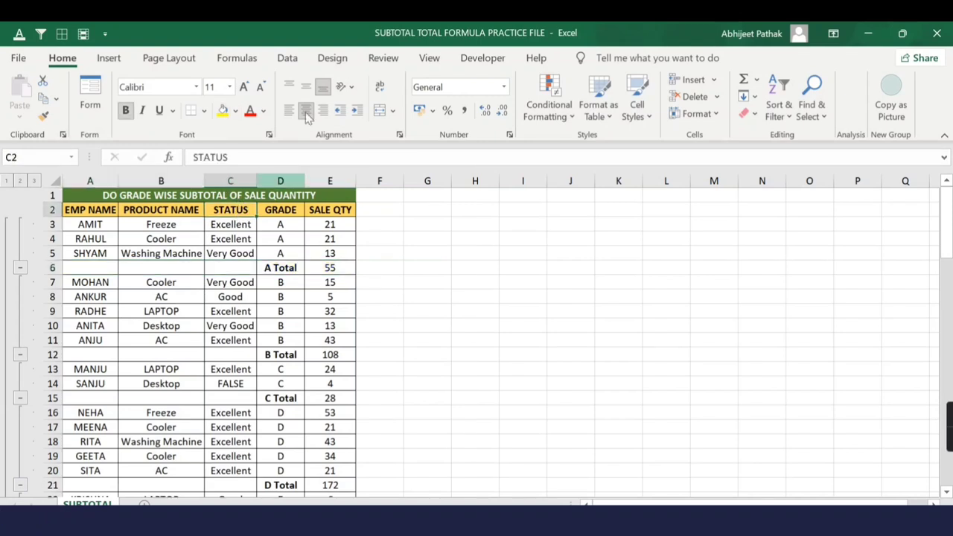
click(287, 58)
Step: Filter the GRADE column with a Contains 'TOTAL' text filter to show only total rows
click(414, 96)
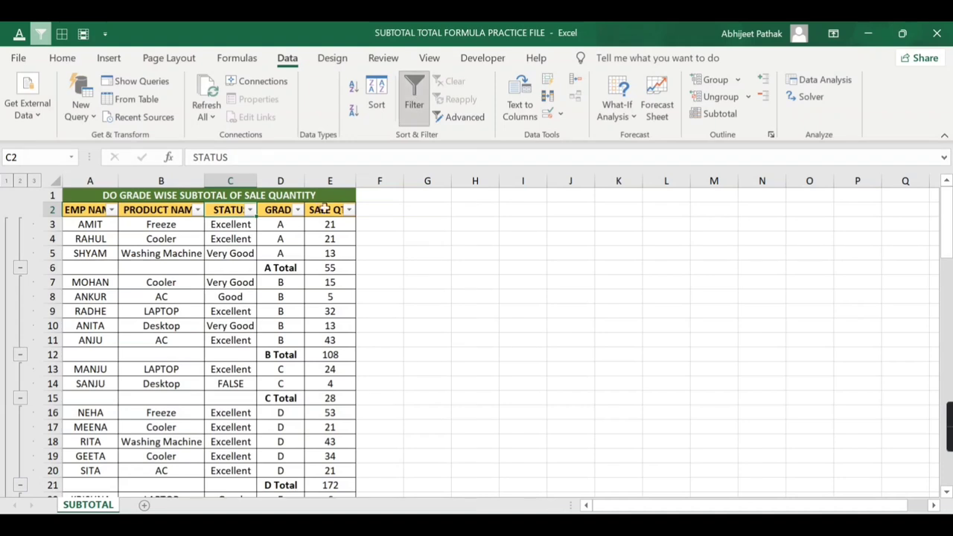
click(297, 210)
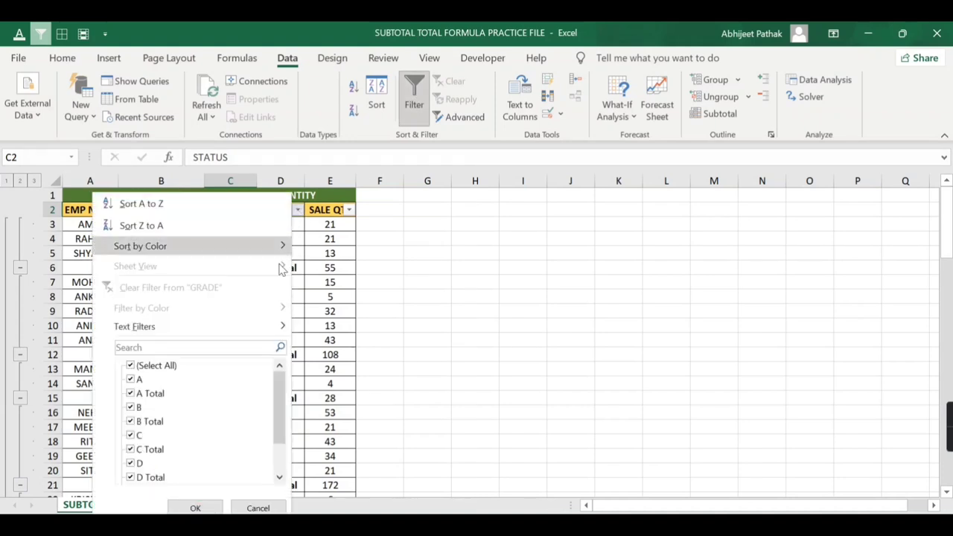
click(165, 370)
mouse_move(149, 326)
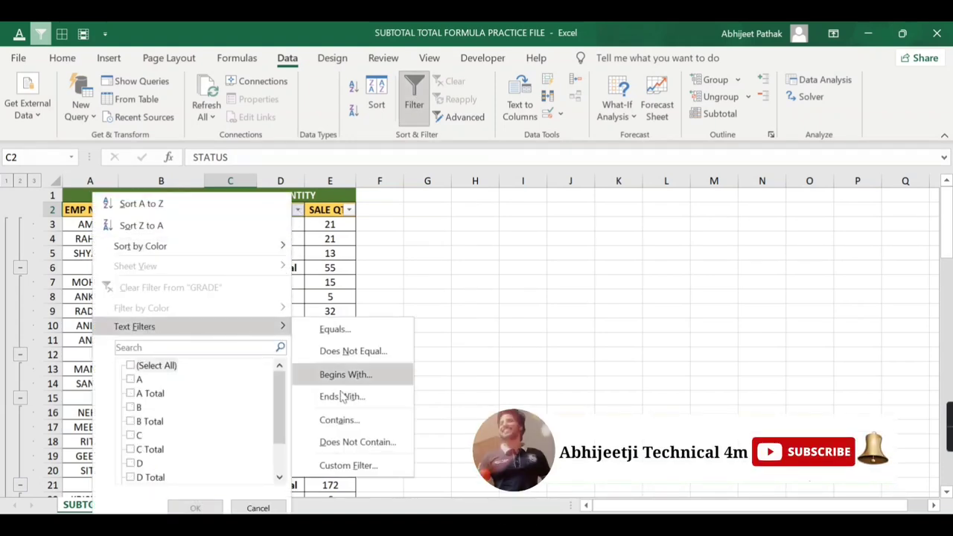
click(339, 421)
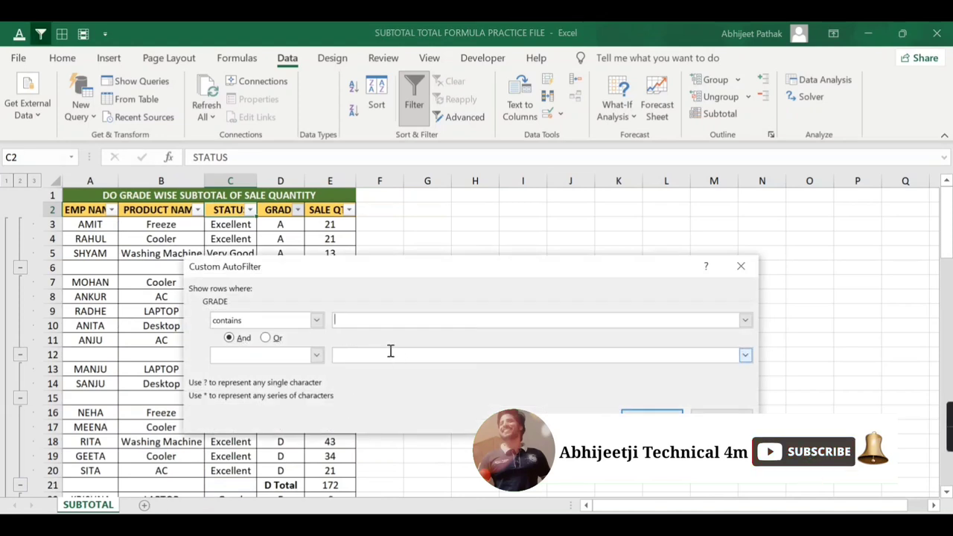
text(TOTAL)
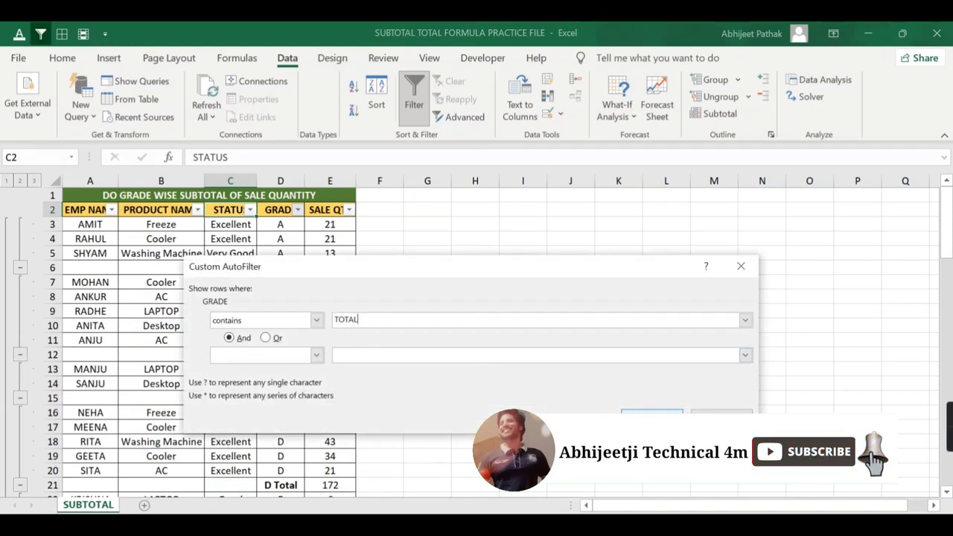
click(651, 419)
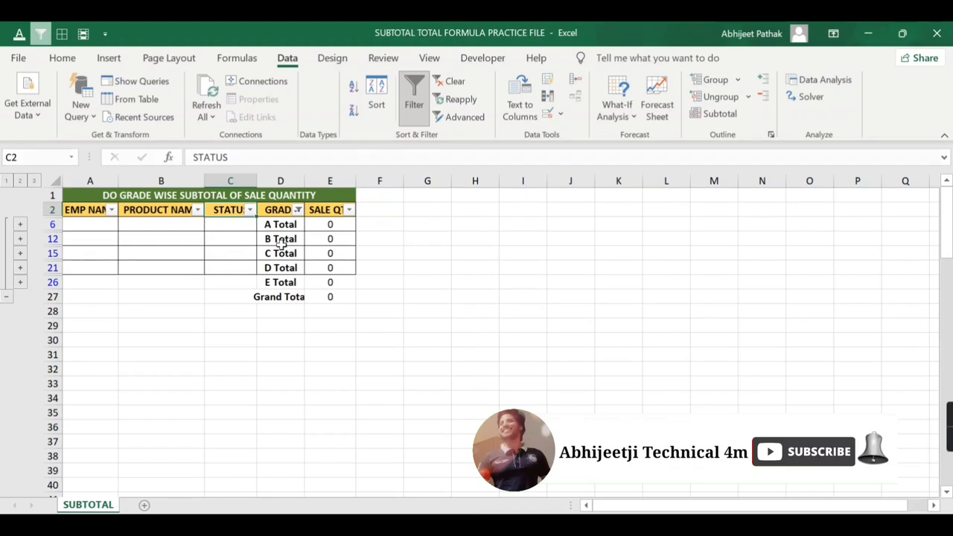
Step: Fill the visible subtotal rows with yellow
drag(93, 225, 327, 268)
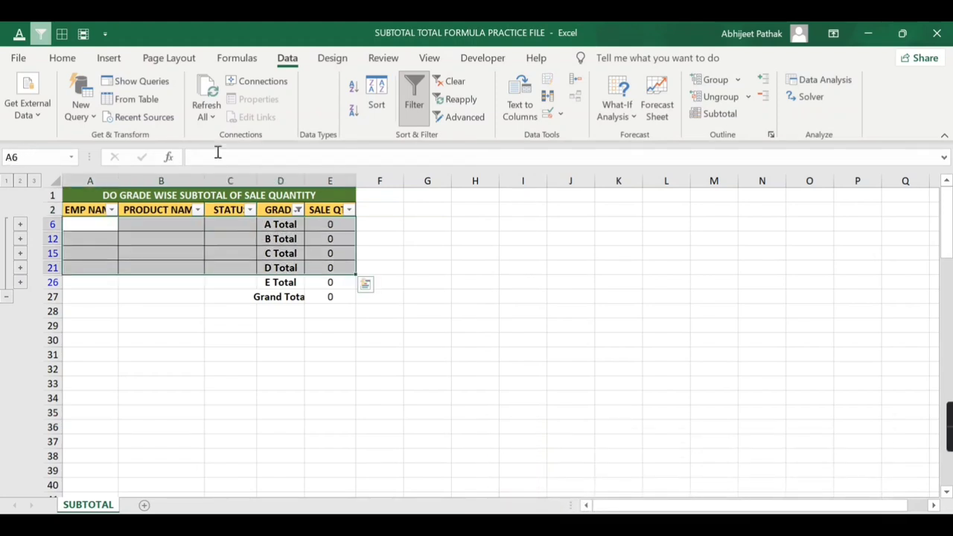
click(62, 58)
click(223, 110)
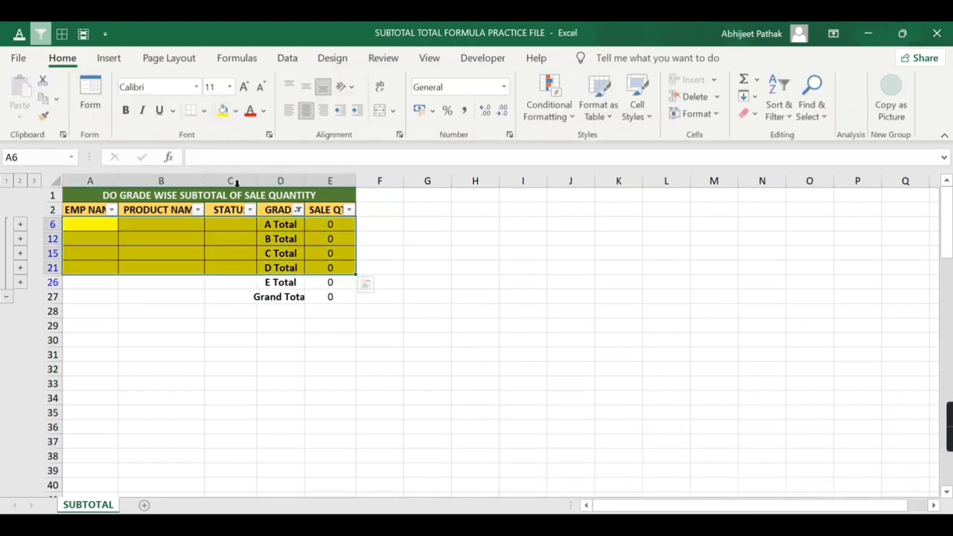
Step: Clear the GRADE filter so every row is shown again
click(268, 238)
click(297, 210)
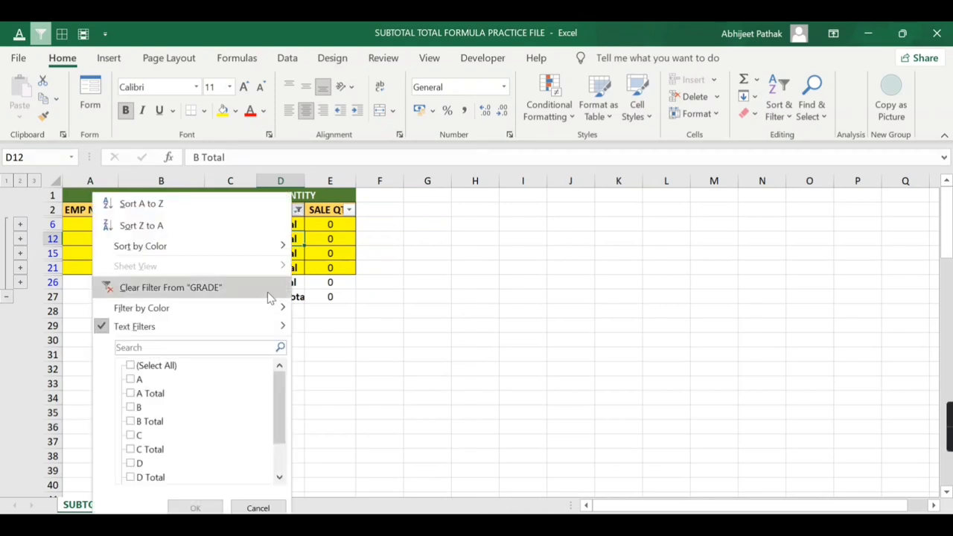
click(177, 368)
click(195, 508)
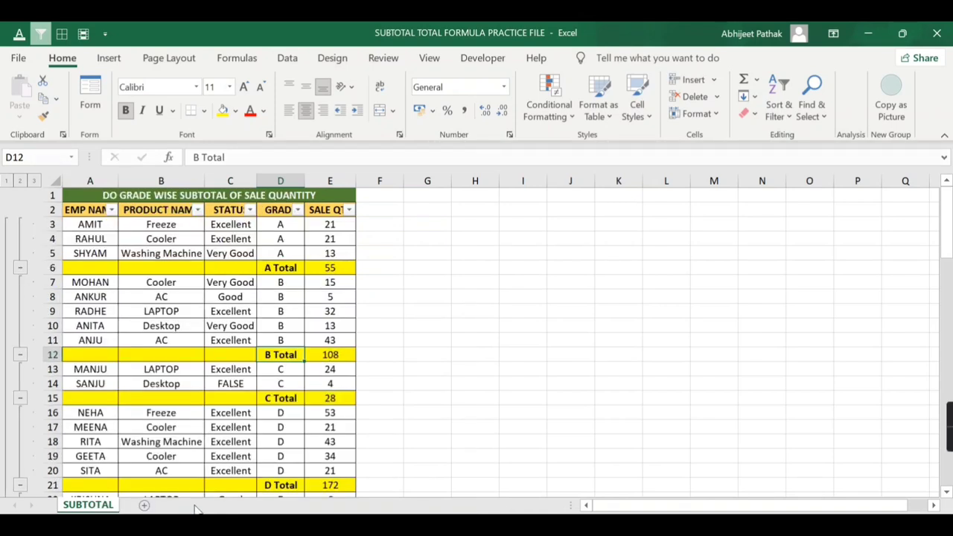
click(289, 288)
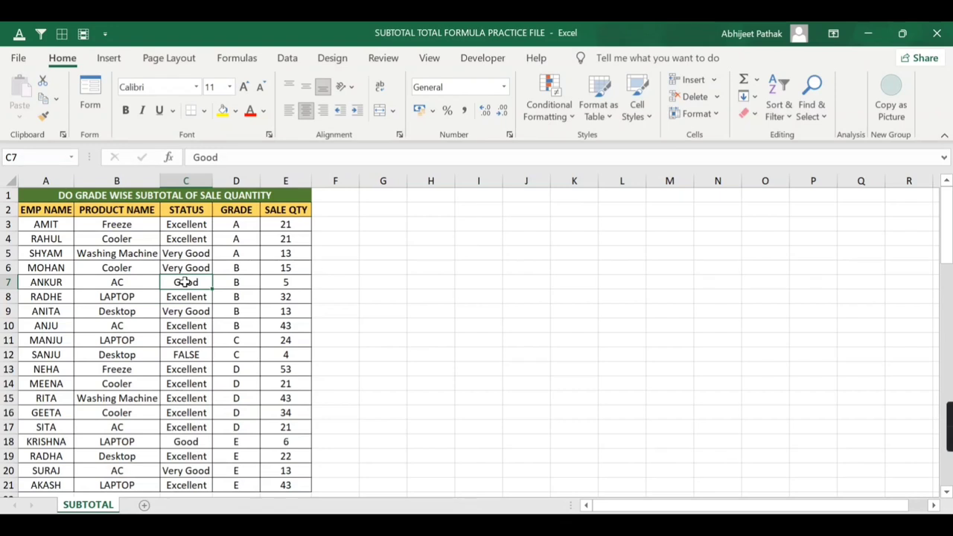
Step: Insert a PivotTable from A2:E21 on the existing sheet at cell F3
click(54, 213)
click(109, 59)
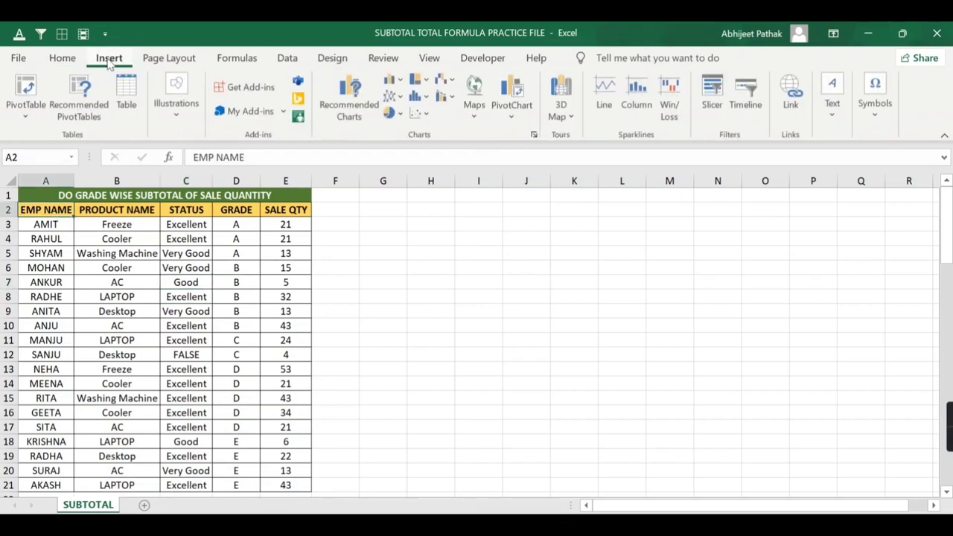
click(26, 93)
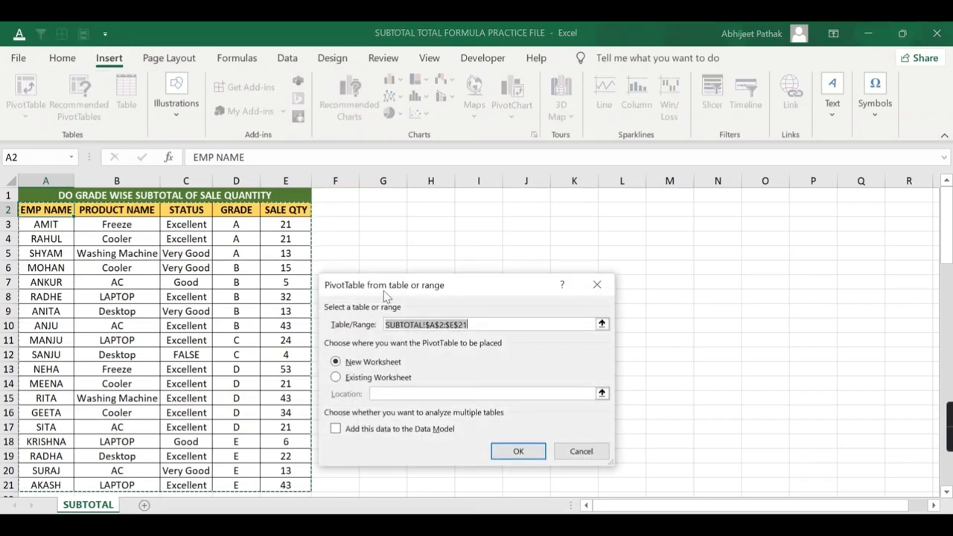
drag(386, 296, 408, 275)
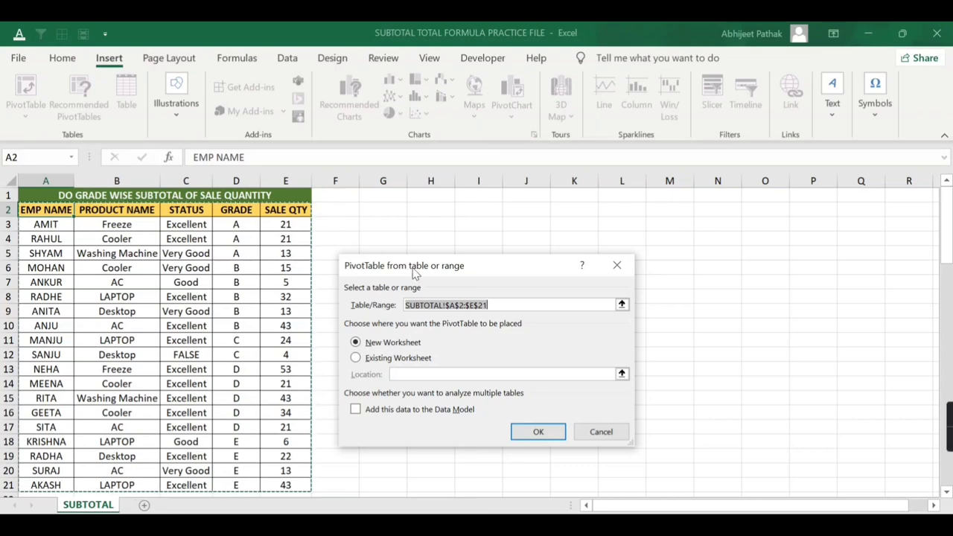
click(380, 358)
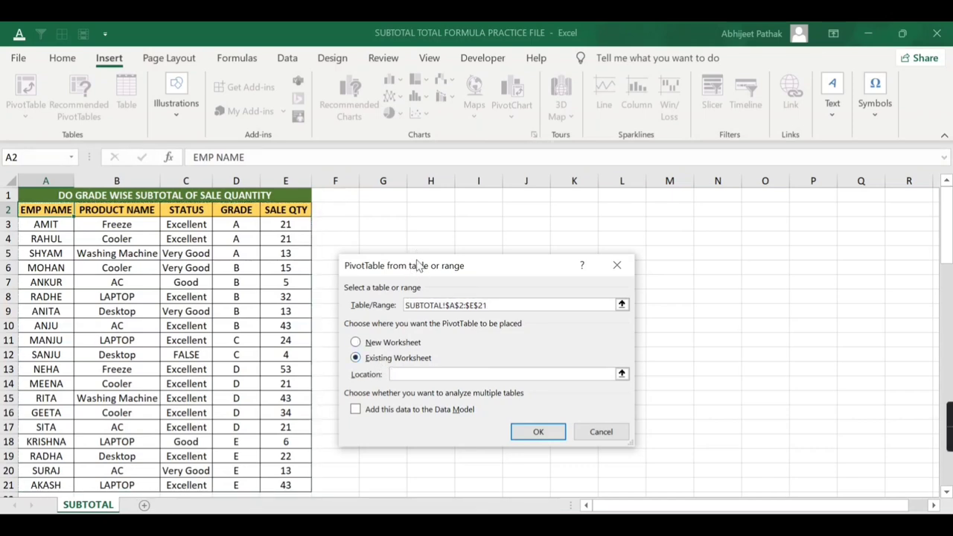
drag(419, 265, 483, 246)
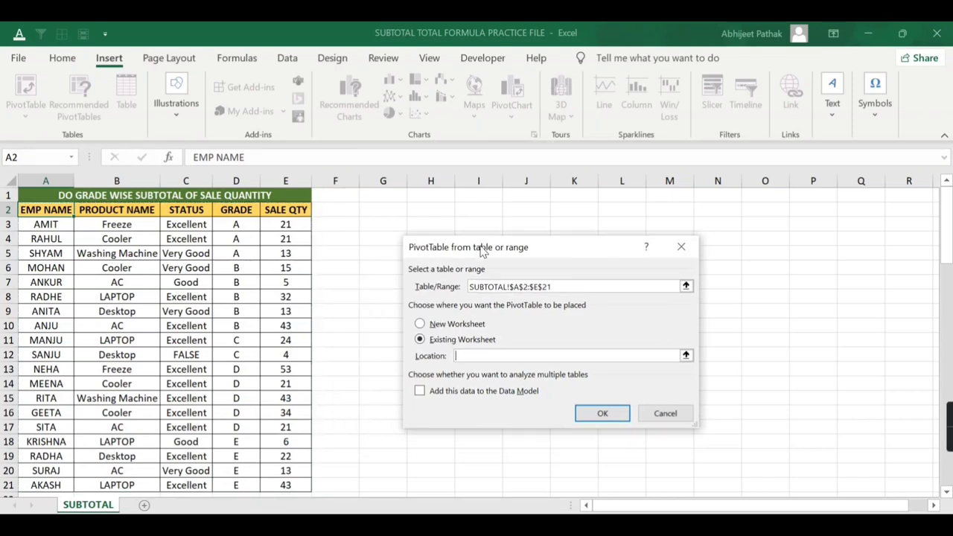
click(346, 227)
click(615, 420)
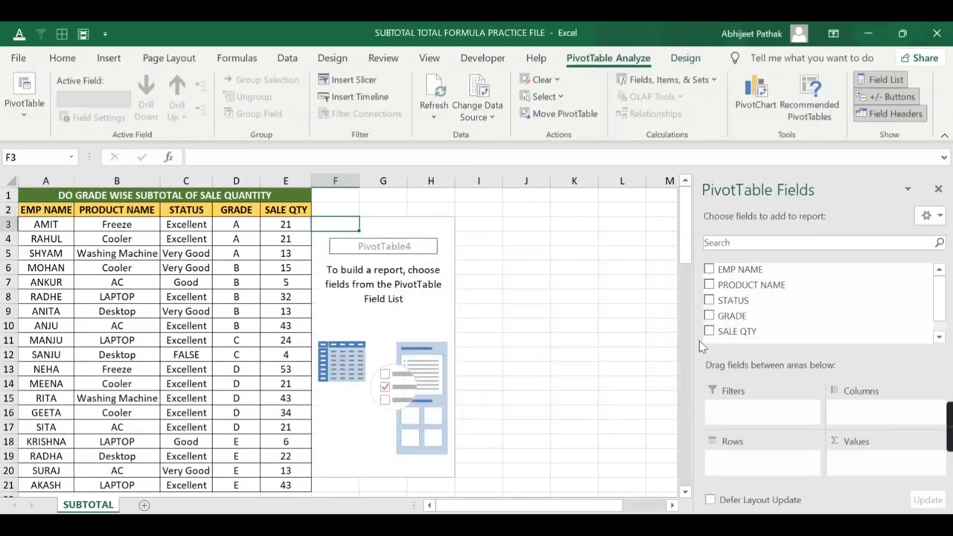
Step: Add GRADE, EMP NAME and PRODUCT NAME as pivot rows and Sum of SALE QTY as values
click(713, 319)
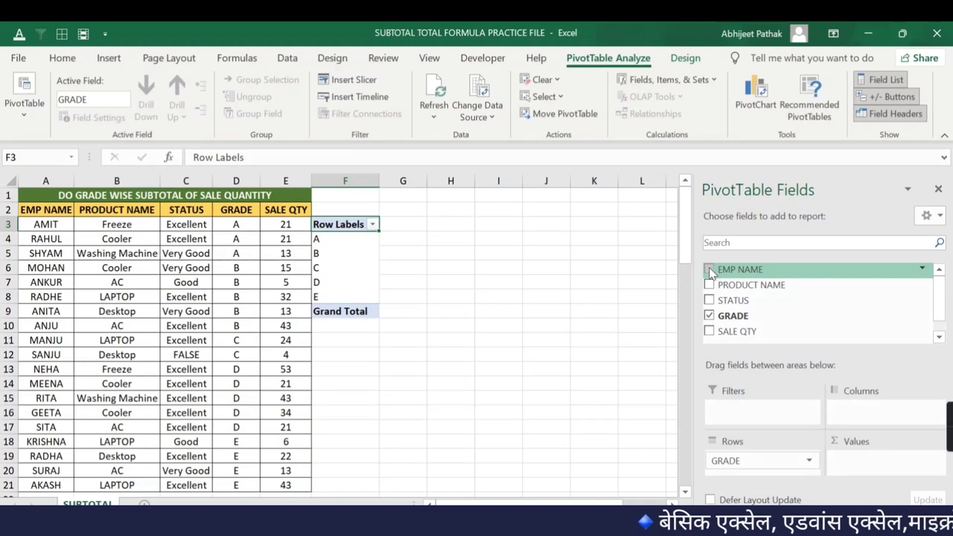
click(710, 271)
click(710, 286)
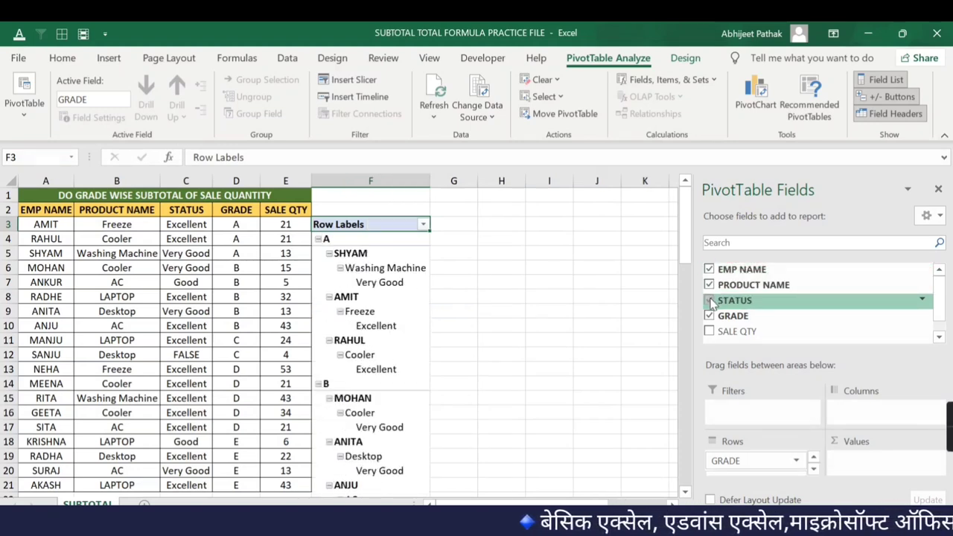
click(710, 332)
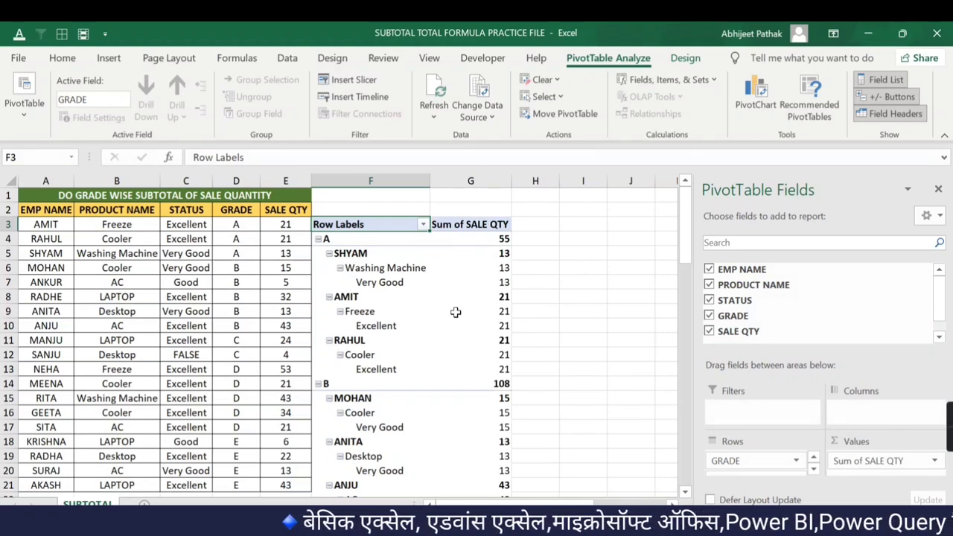
right_click(376, 255)
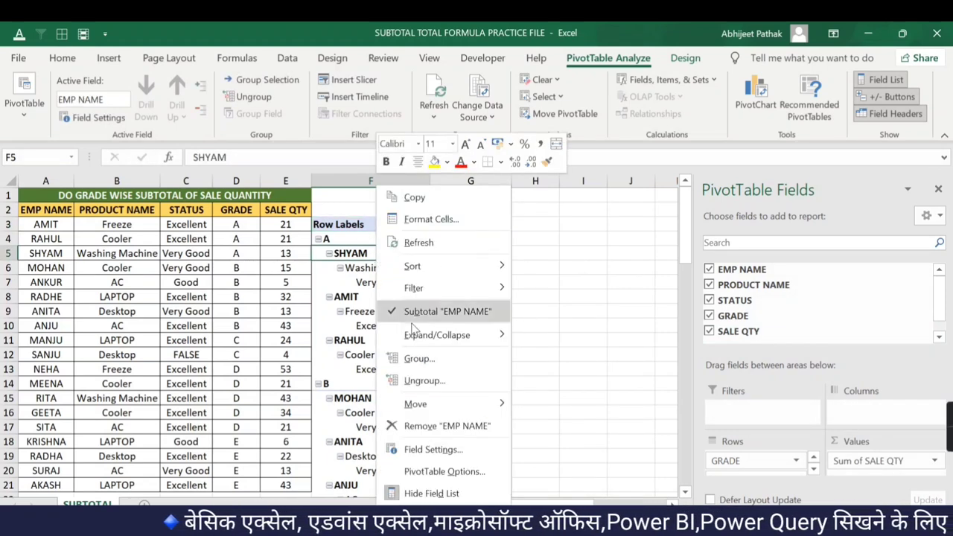
Step: Turn on Classic PivotTable layout in the PivotTable Options Display settings
click(445, 472)
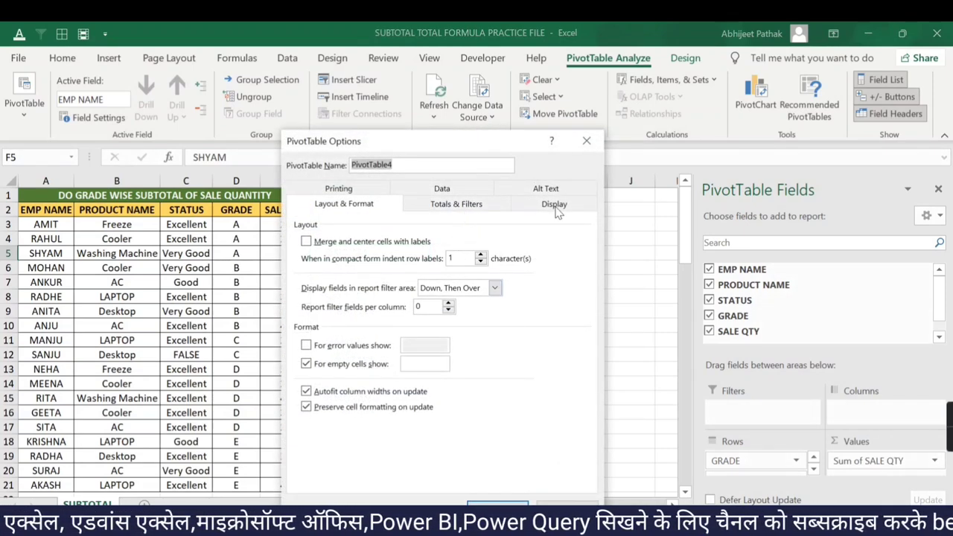
click(557, 210)
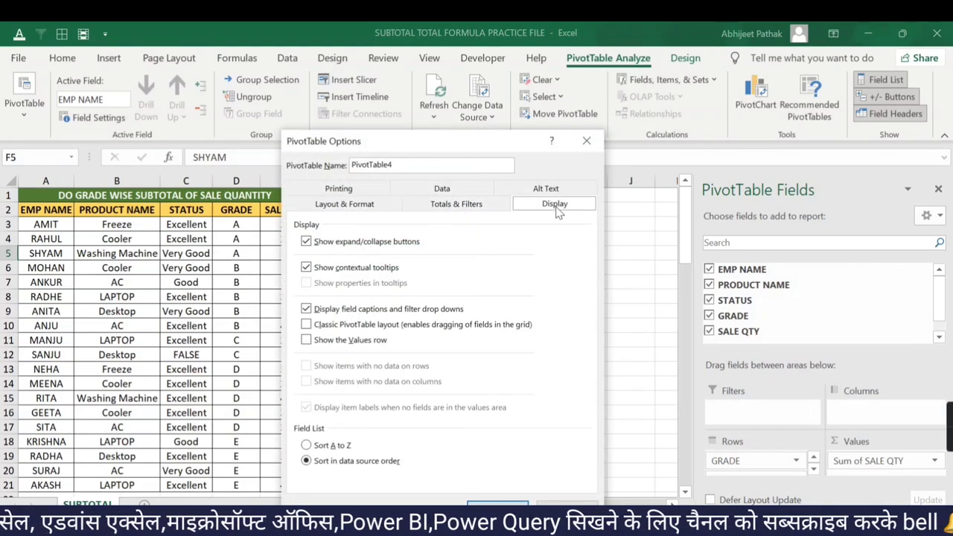
click(350, 325)
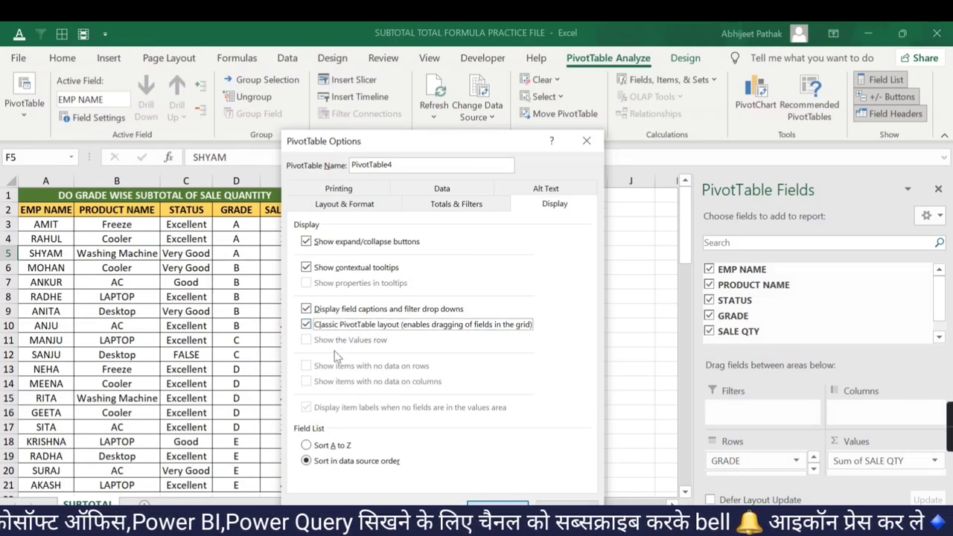
click(497, 511)
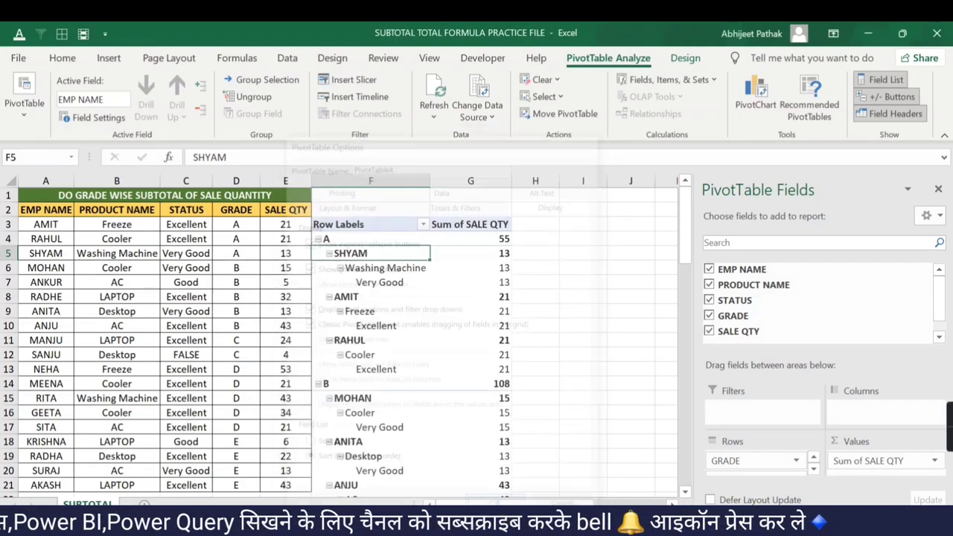
Step: Turn off subtotals for the GRADE, EMP NAME, PRODUCT NAME and STATUS fields
scroll(457, 383, right, 3)
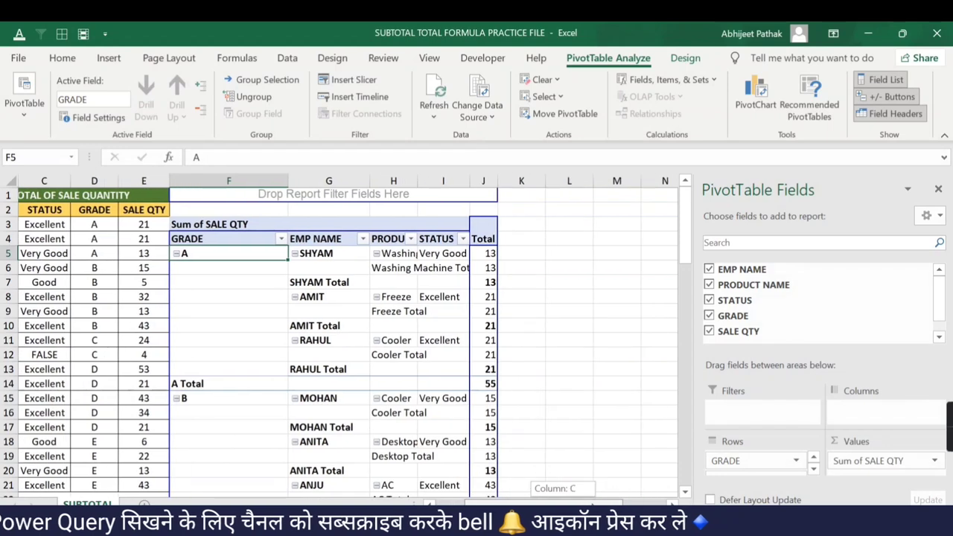
scroll(456, 384, left, 2)
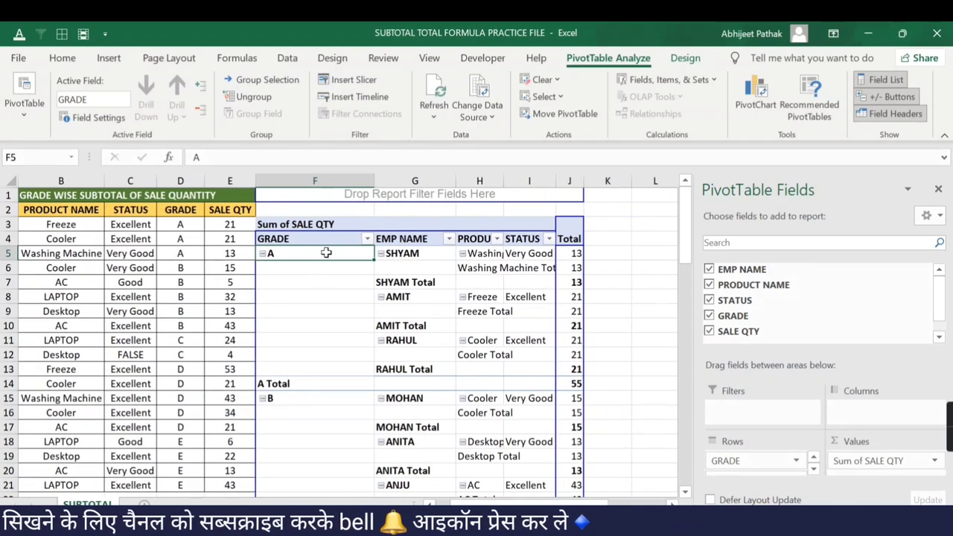
right_click(328, 258)
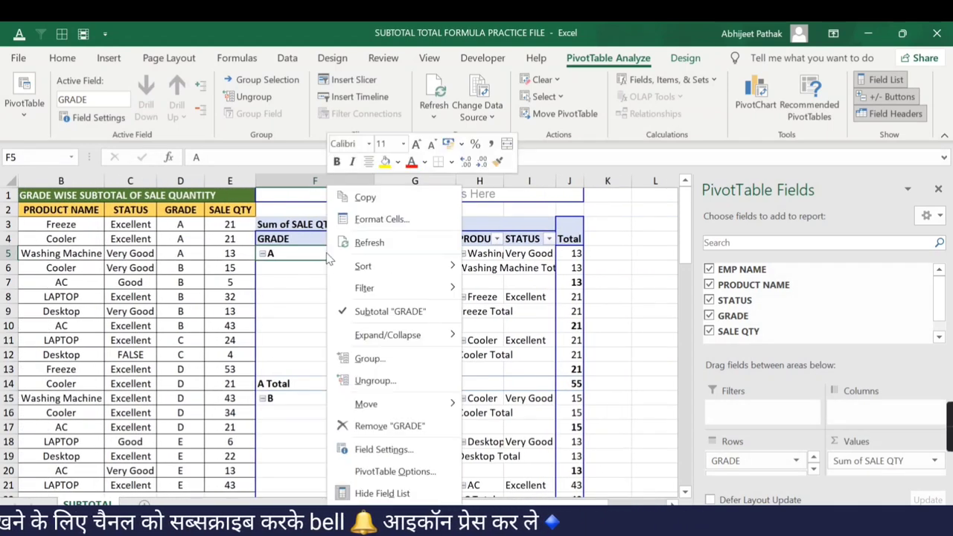
click(386, 312)
right_click(383, 264)
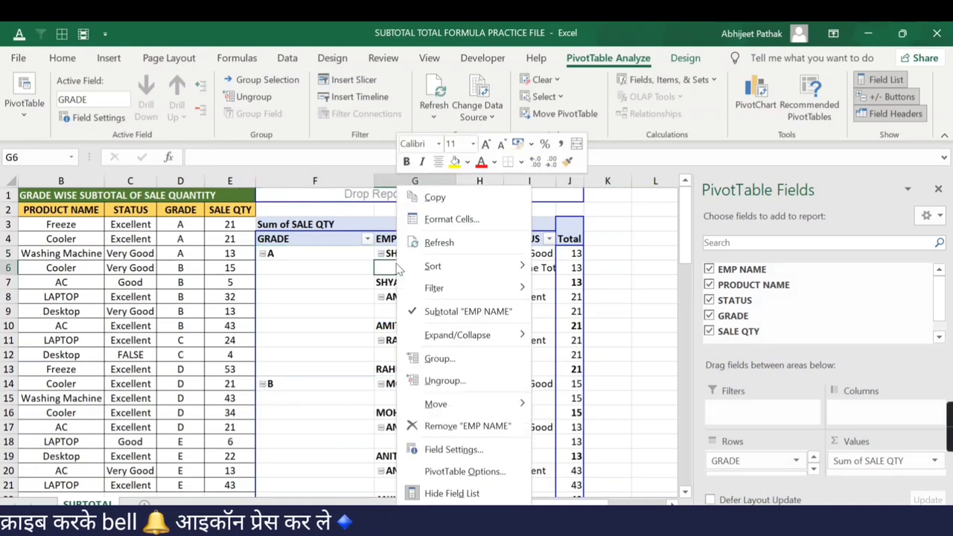
click(436, 310)
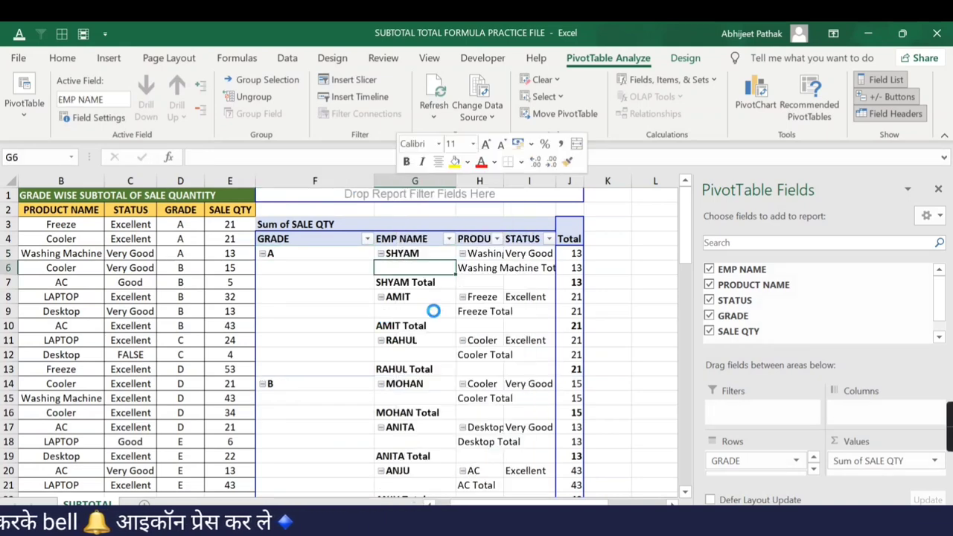
right_click(467, 269)
click(511, 313)
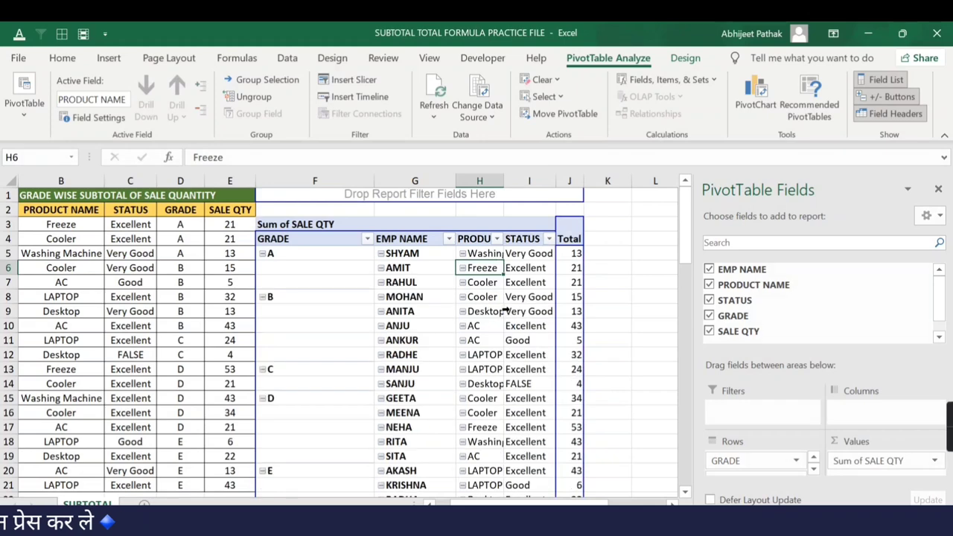
right_click(526, 261)
click(558, 308)
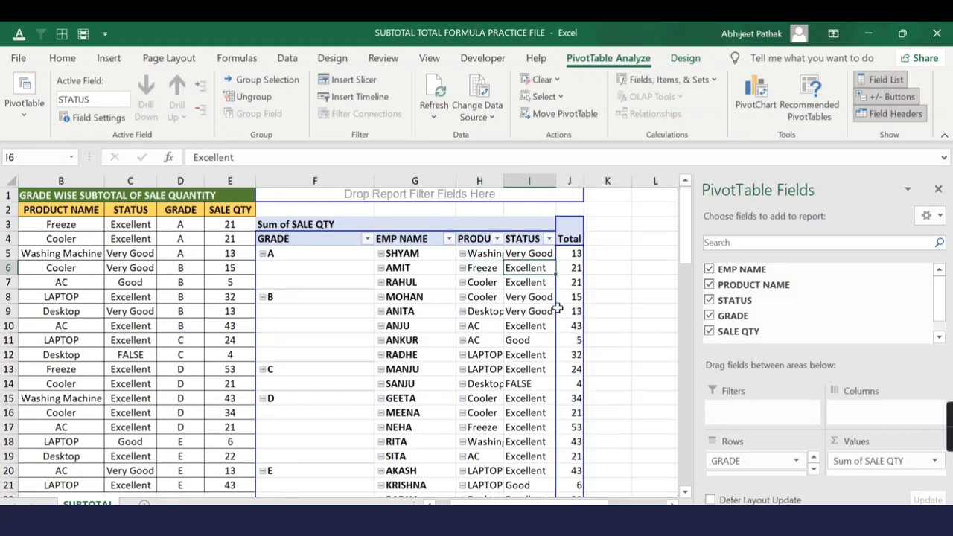
scroll(468, 282, right, 1)
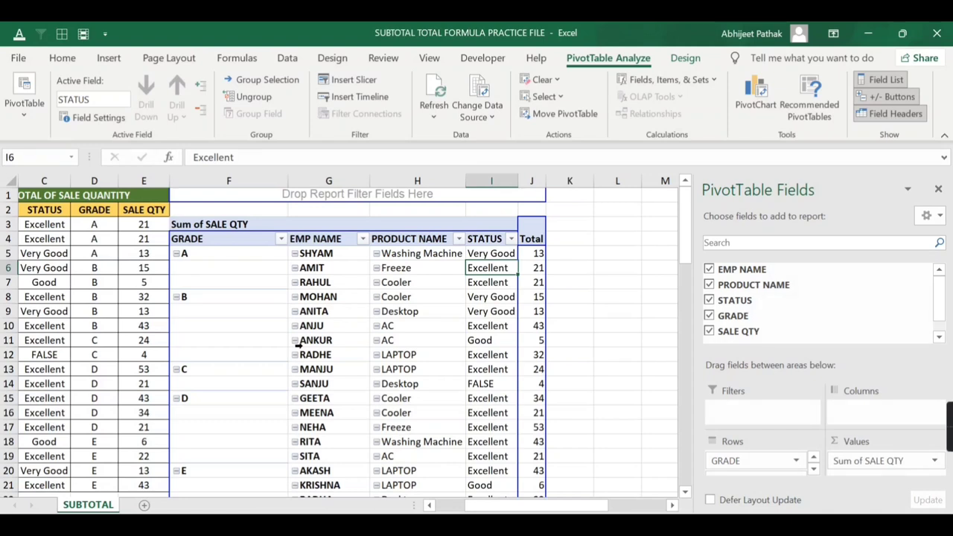
click(304, 257)
Step: Hide the PivotTable's expand/collapse buttons in the Display options
right_click(304, 257)
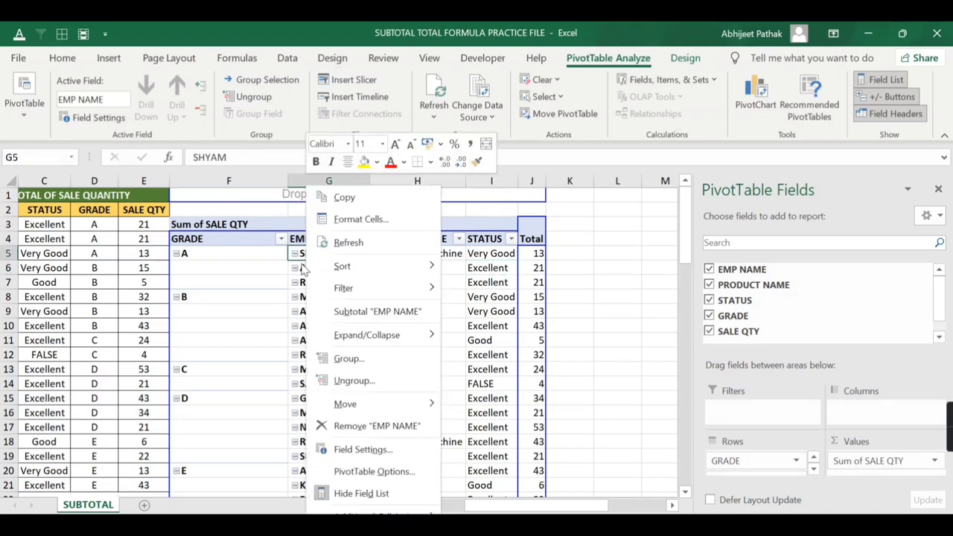
click(364, 475)
click(488, 208)
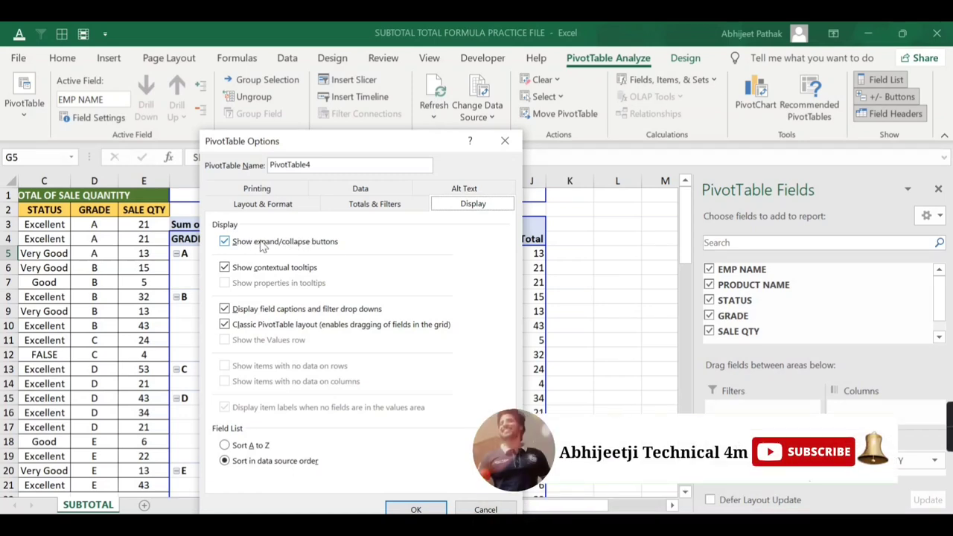
click(262, 244)
click(406, 508)
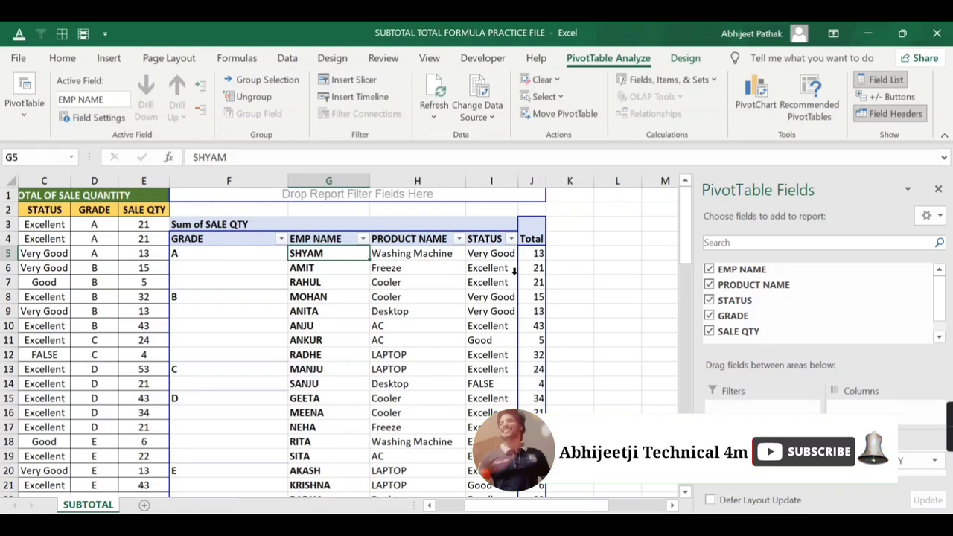
Step: Turn GRADE subtotals back on and check the A, B and C grade cells
right_click(203, 254)
click(253, 312)
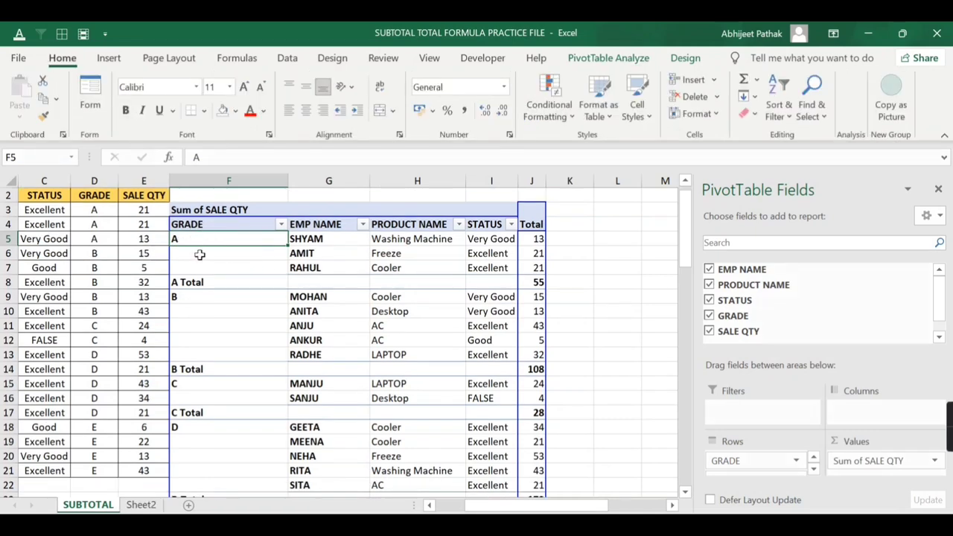
click(200, 255)
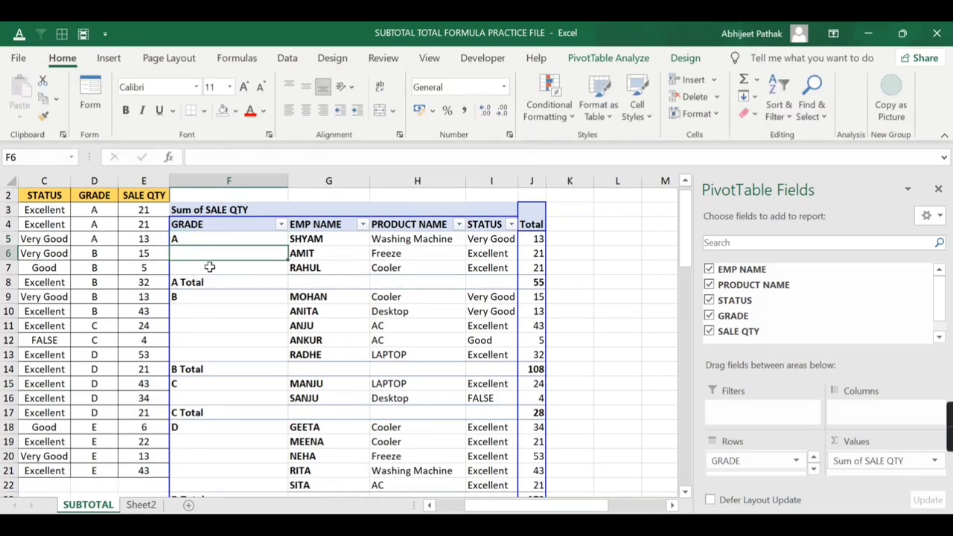
click(210, 267)
click(213, 296)
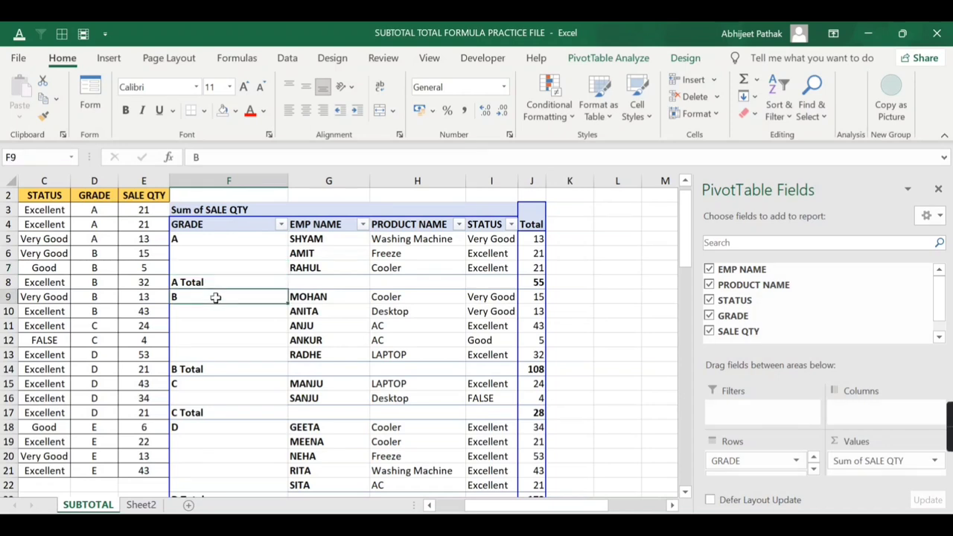
click(213, 390)
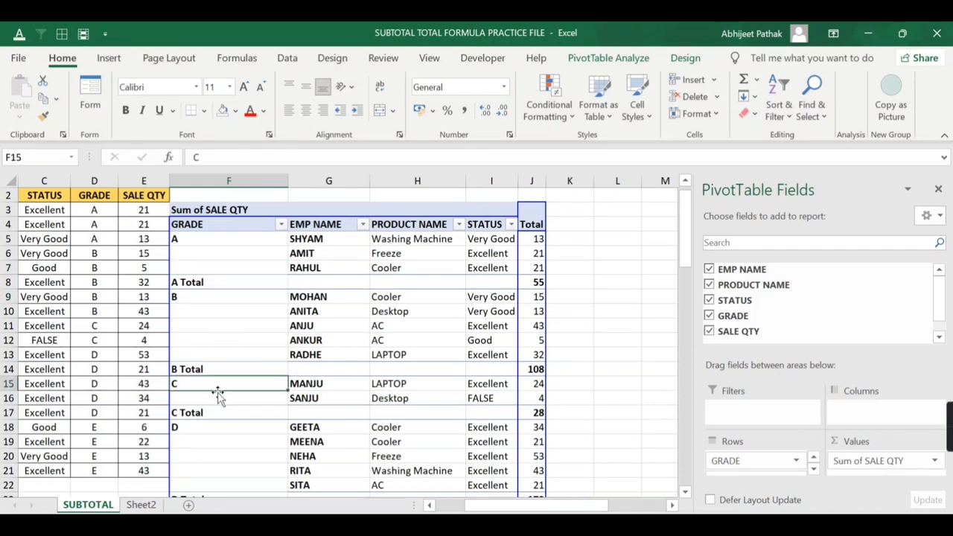
Step: Enable Repeat item labels in the GRADE field settings so each row shows its grade
right_click(225, 253)
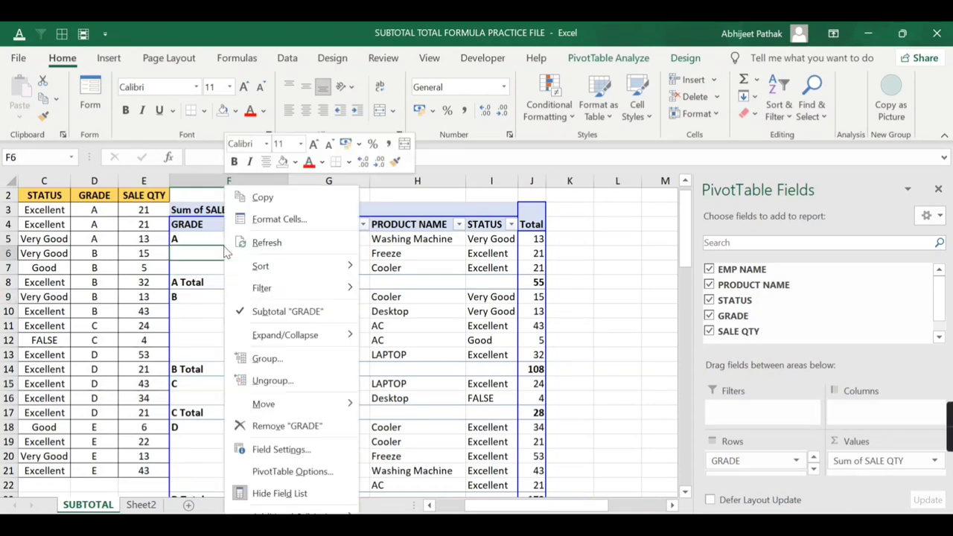
click(280, 450)
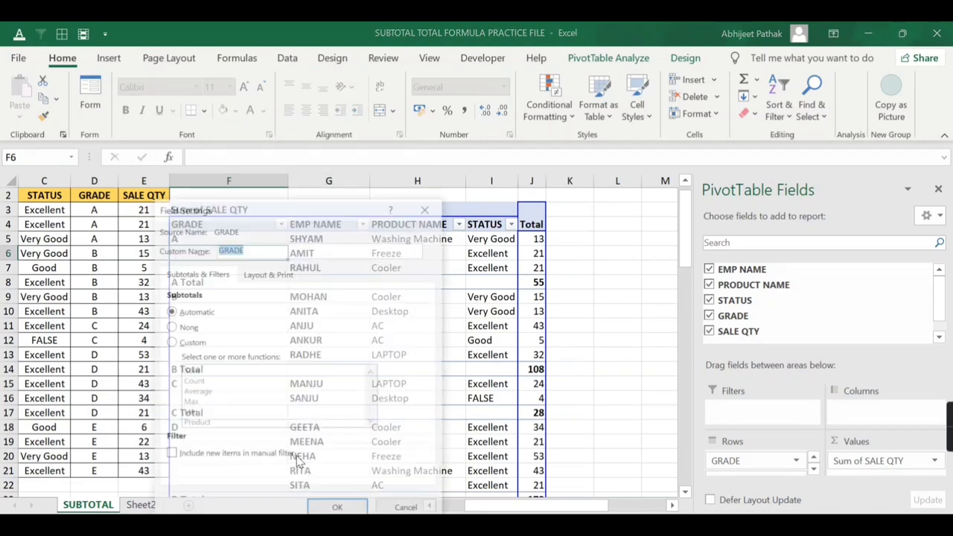
click(279, 274)
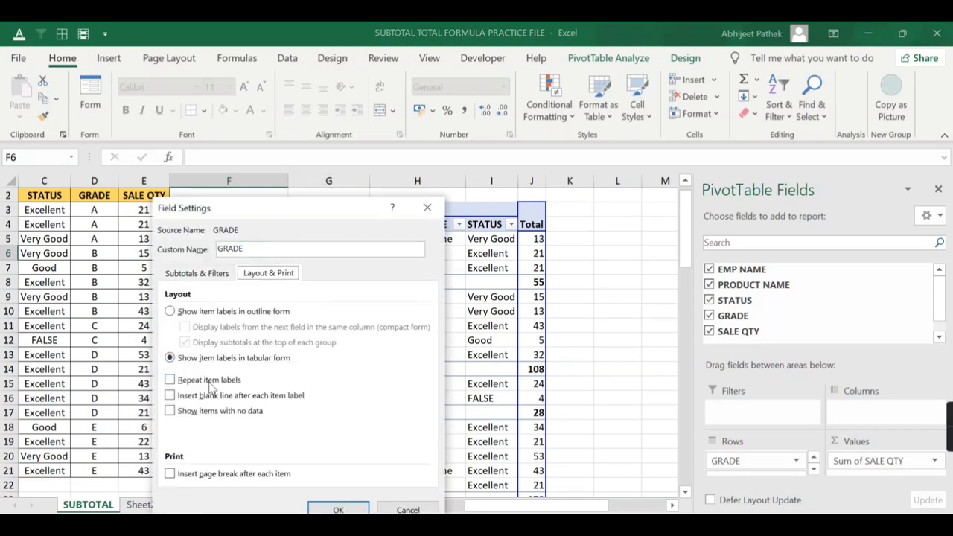
click(212, 384)
click(337, 509)
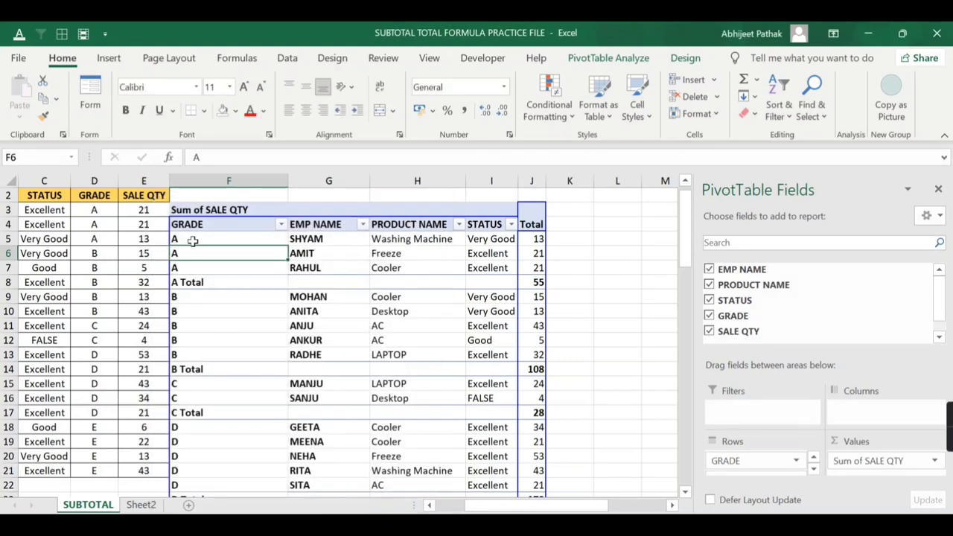
scroll(223, 335, down, 2)
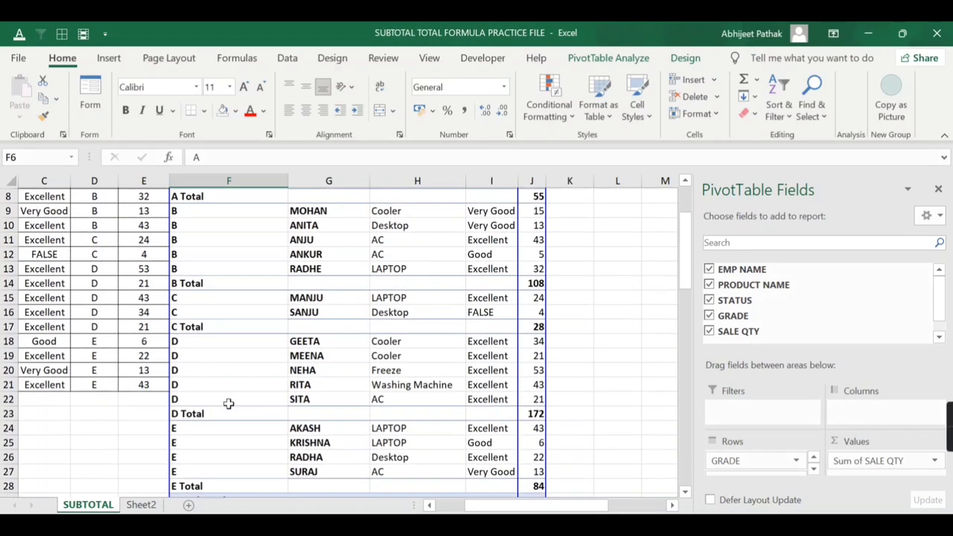
scroll(229, 403, down, 1)
scroll(194, 298, up, 3)
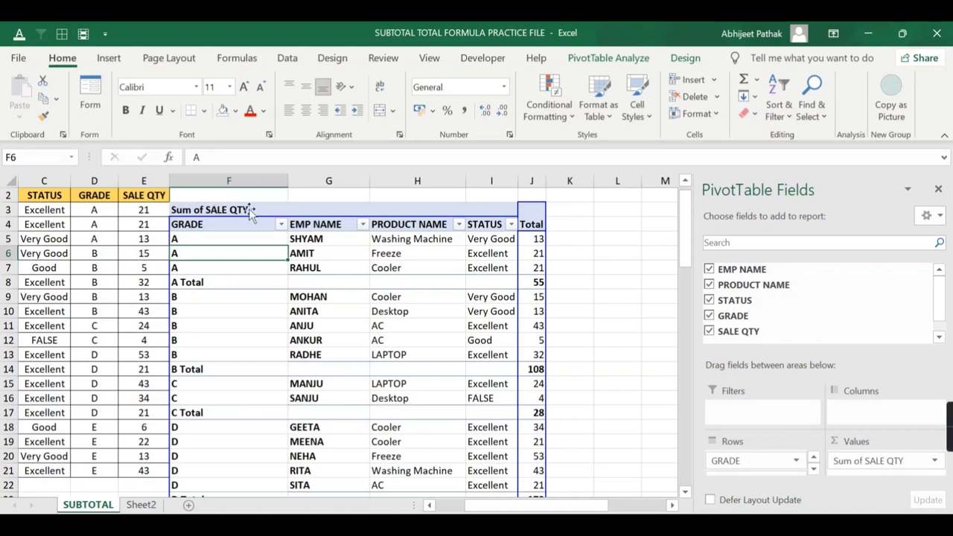